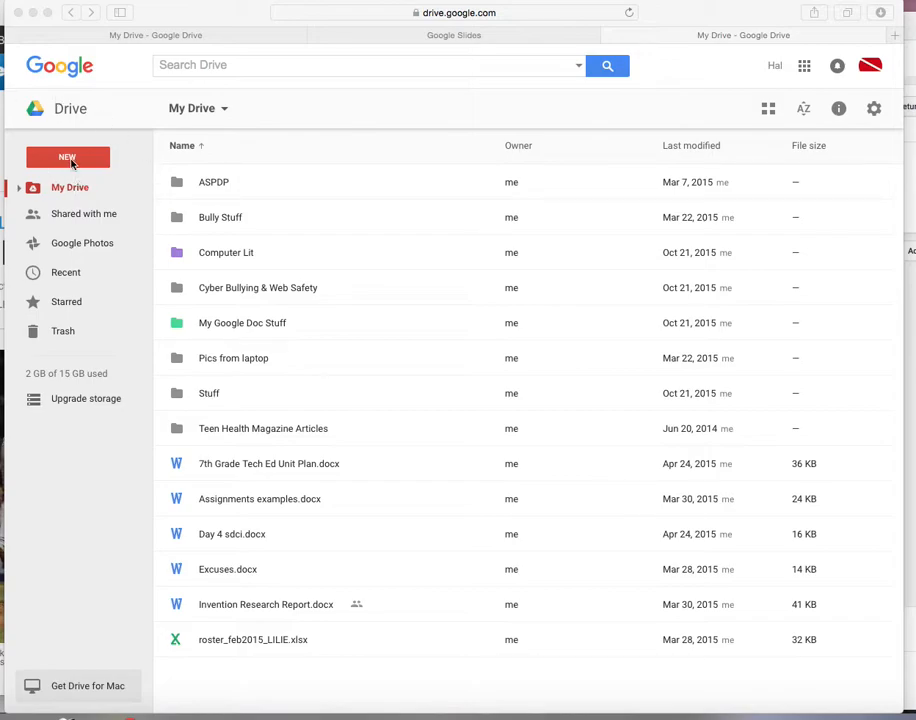
Step: Create a new blank Google Slides presentation in My Drive
click(71, 162)
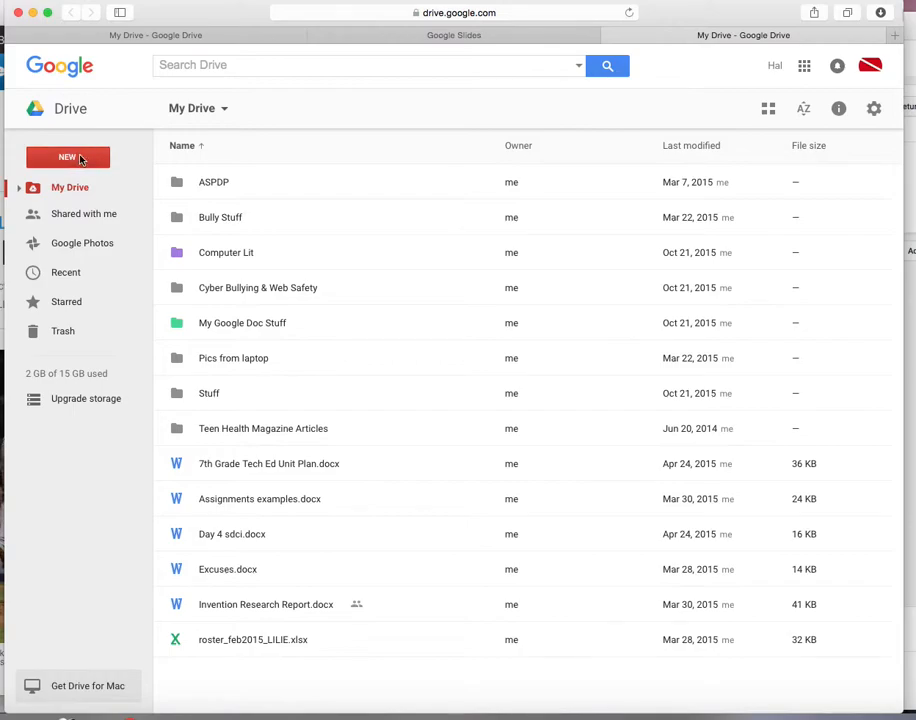
click(80, 159)
click(100, 302)
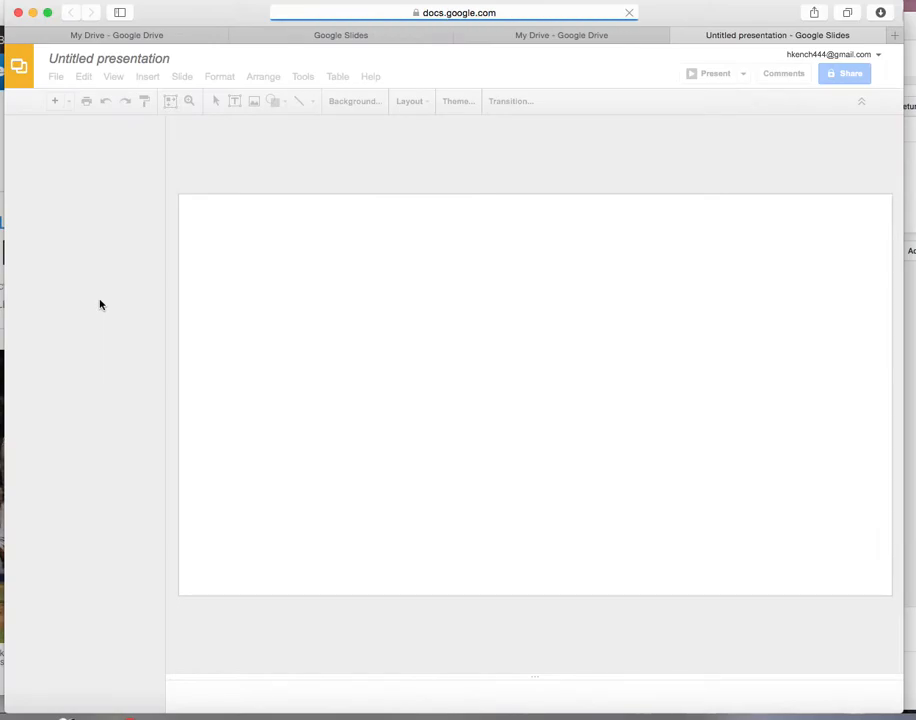
Step: Rename the untitled presentation as "Intro Presentation"
click(72, 58)
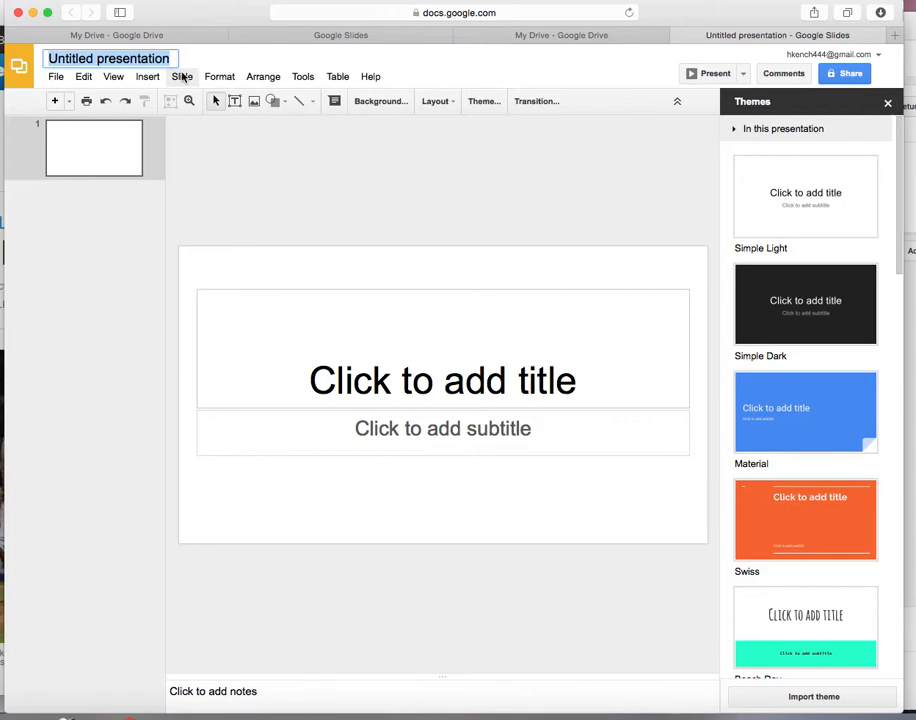
text(Intro p)
key(BackSpace)
text(Presentation)
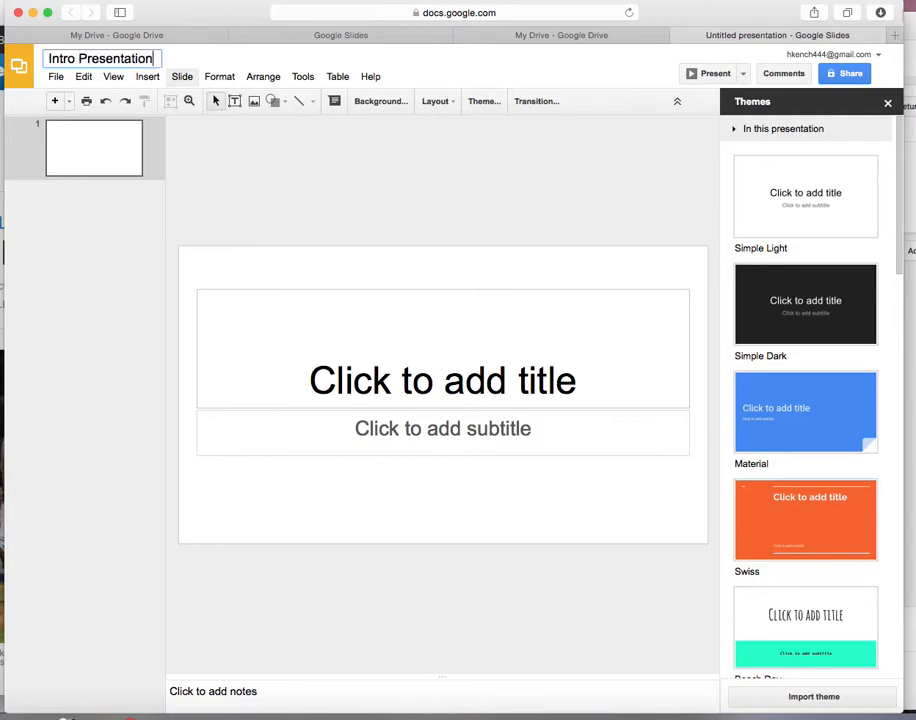
key(Return)
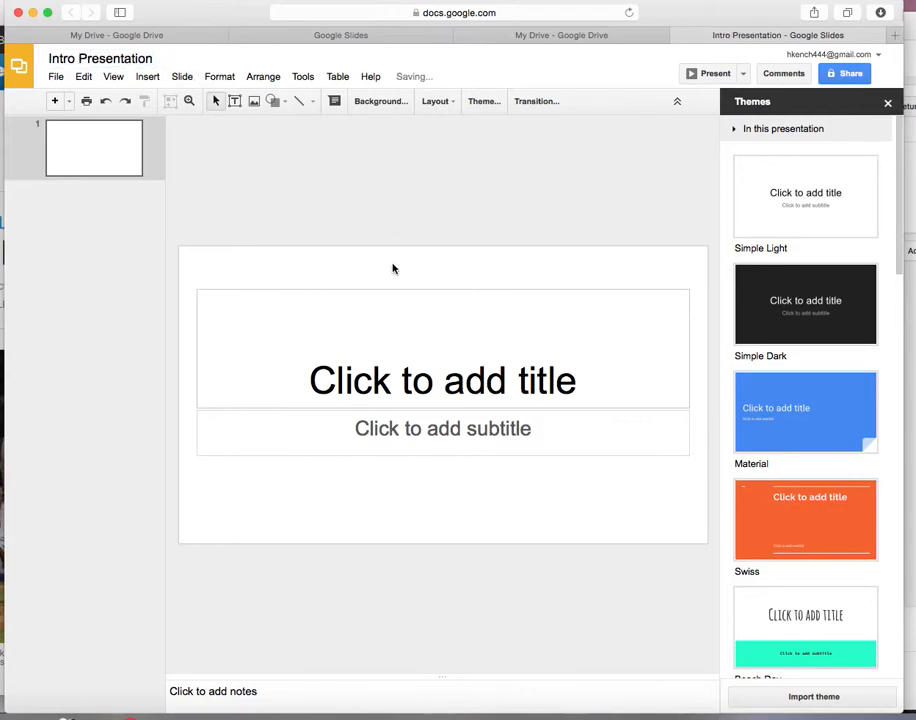
Step: Fill in the title slide with the title "Introduction to Slides" and a subtitle of "By" plus the author's name
click(474, 388)
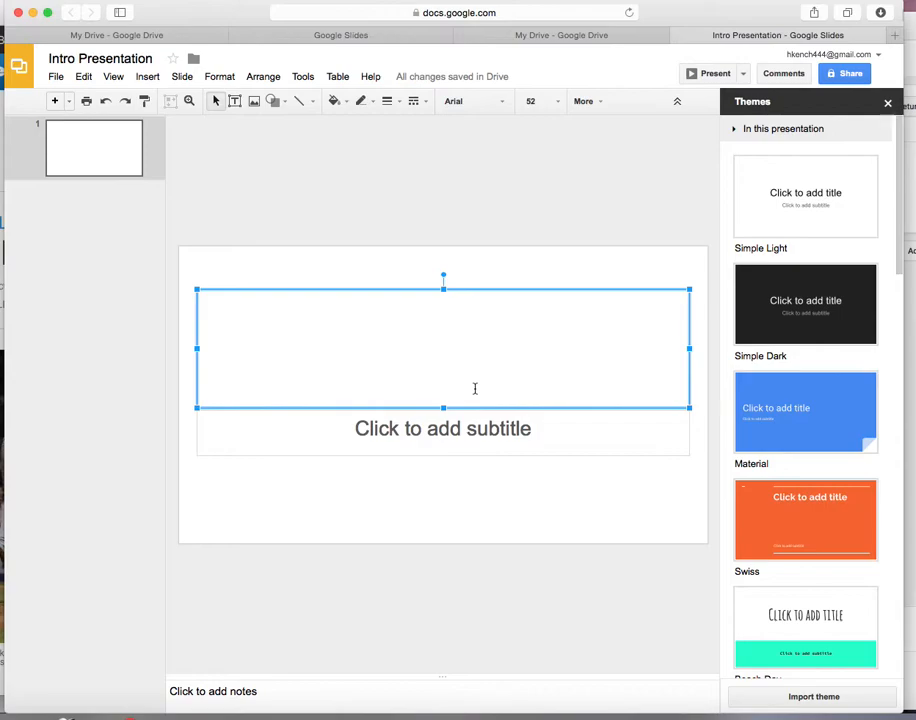
text(Introduction to Sli)
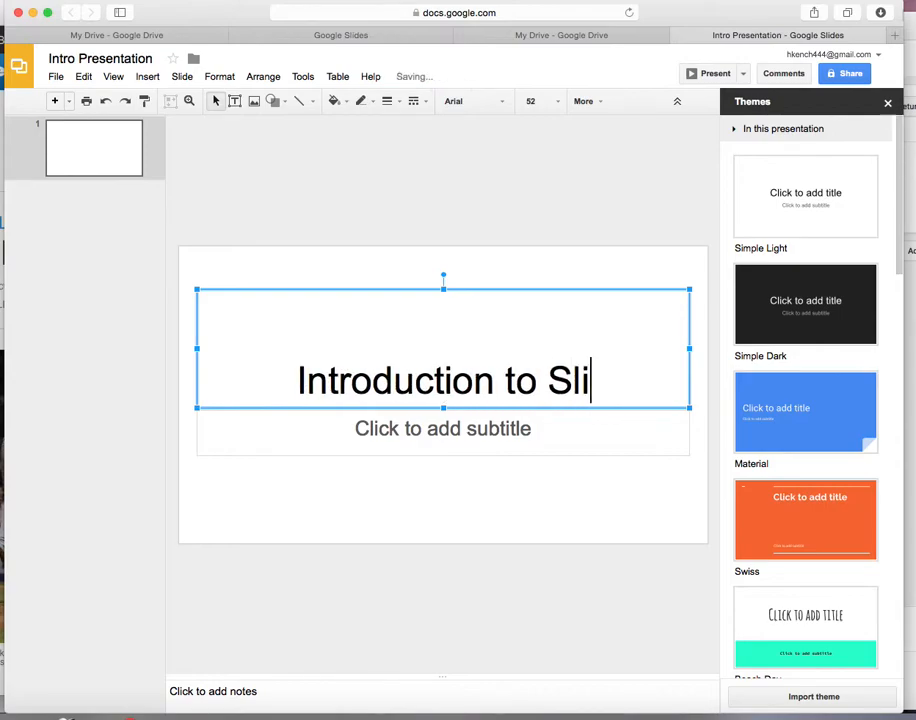
text(des)
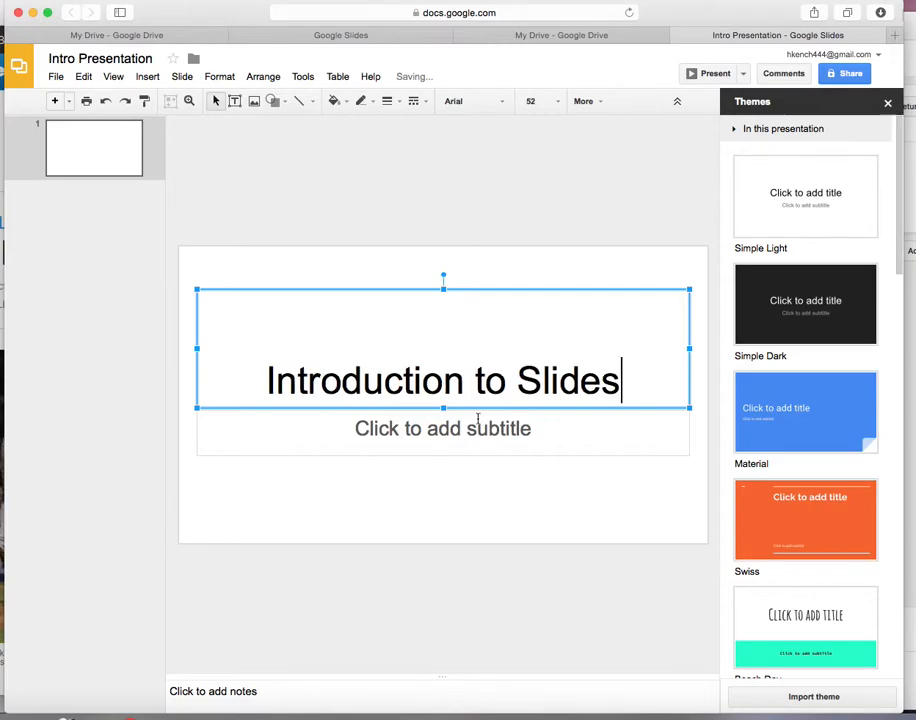
click(478, 432)
text(By )
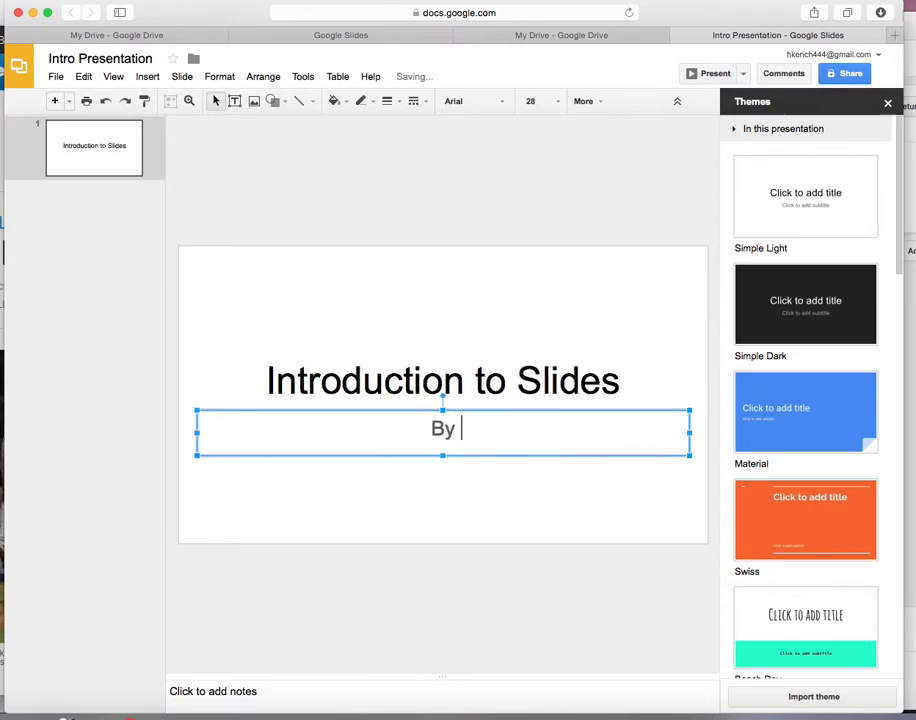
text(Mr. Kench)
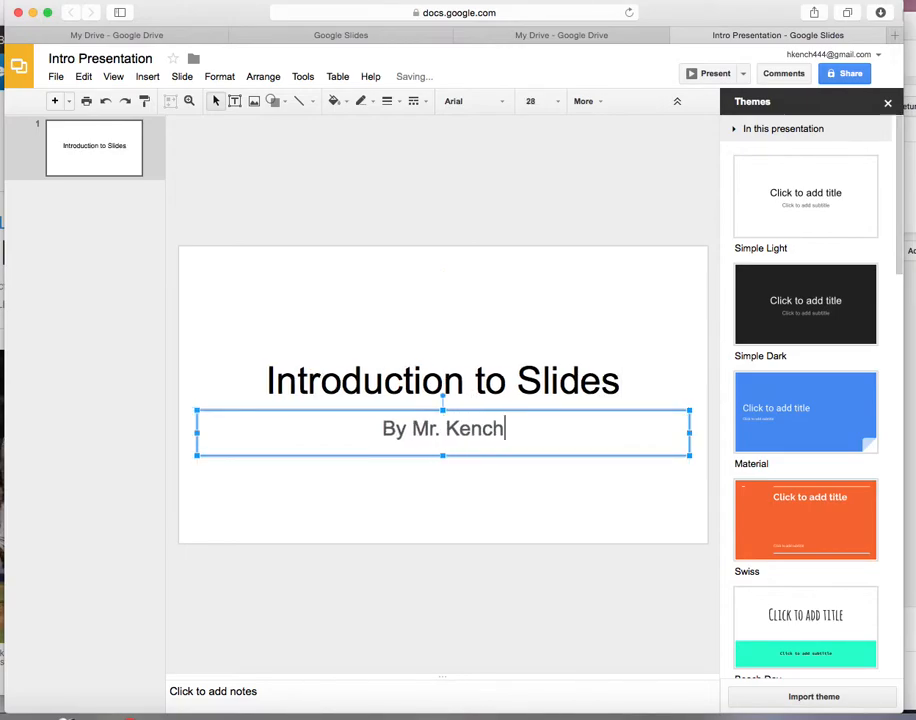
click(484, 495)
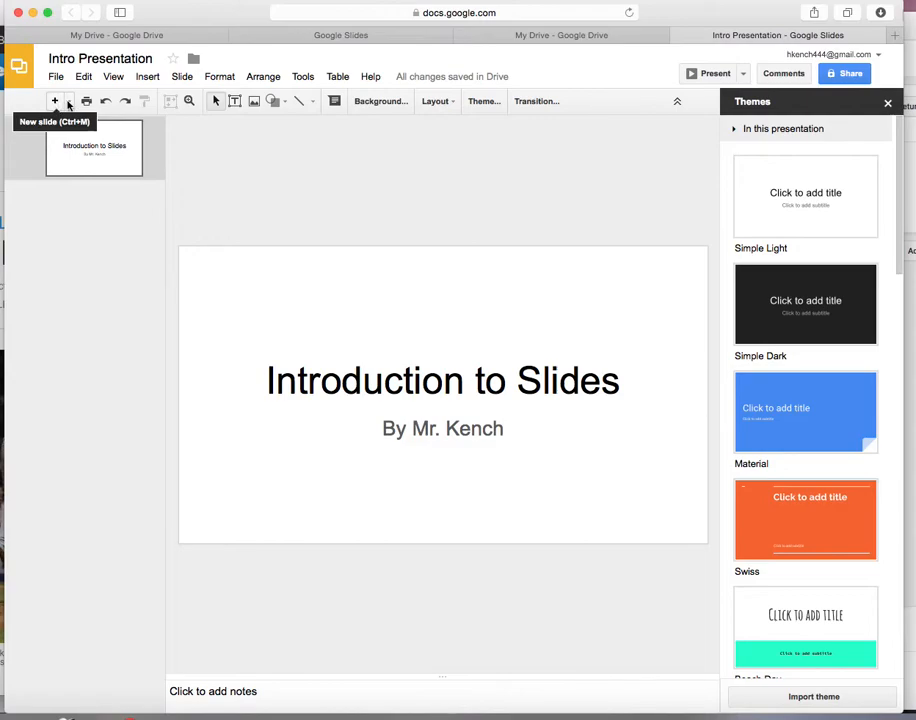
Step: Add a new slide with the default layout after the title slide and delete it again
click(55, 100)
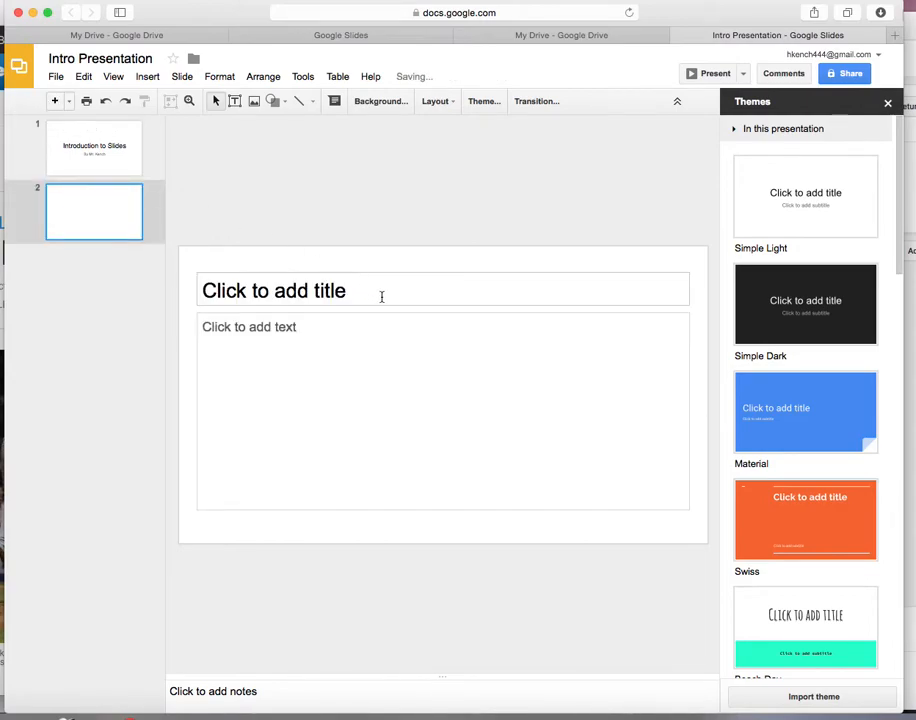
right_click(113, 209)
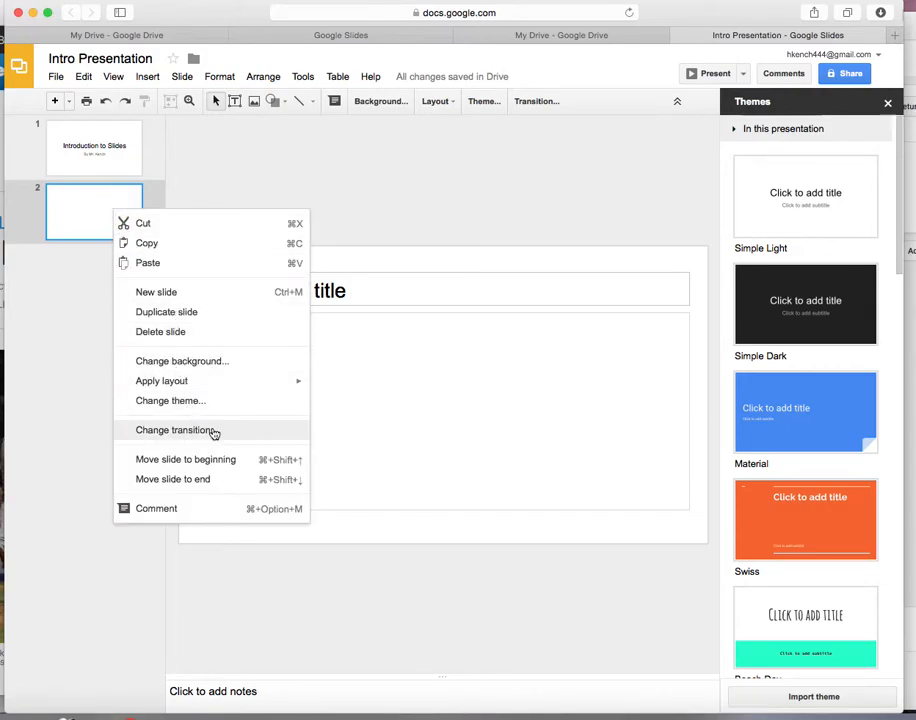
right_click(68, 326)
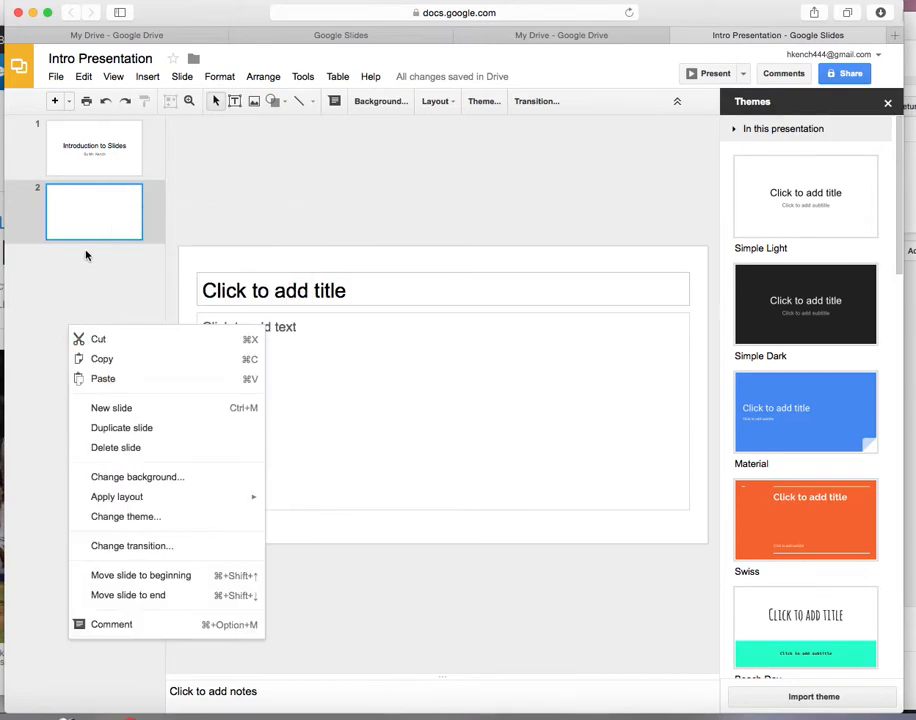
right_click(84, 219)
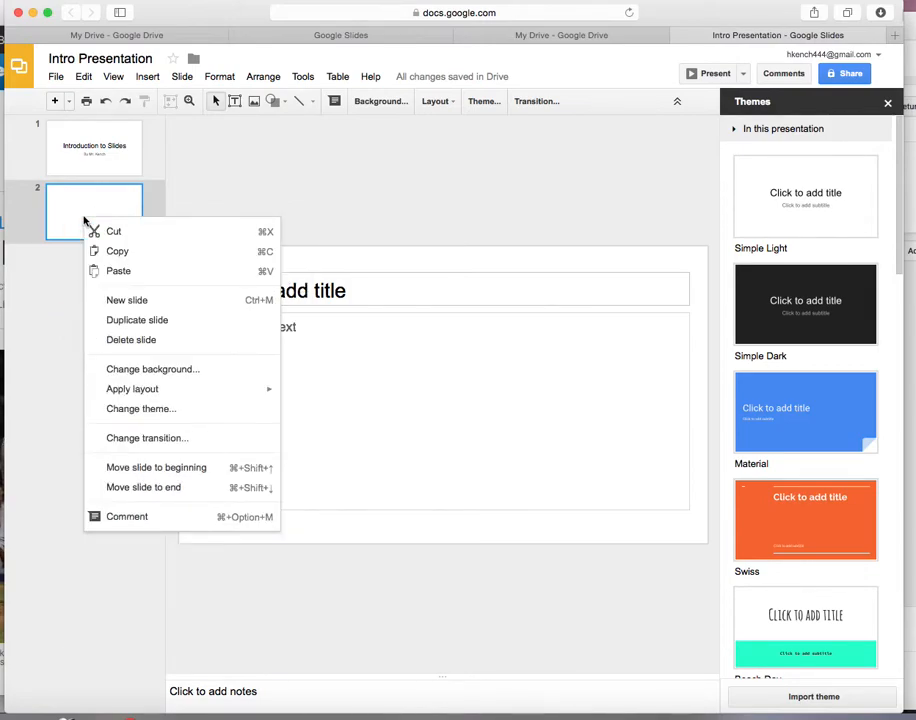
click(140, 340)
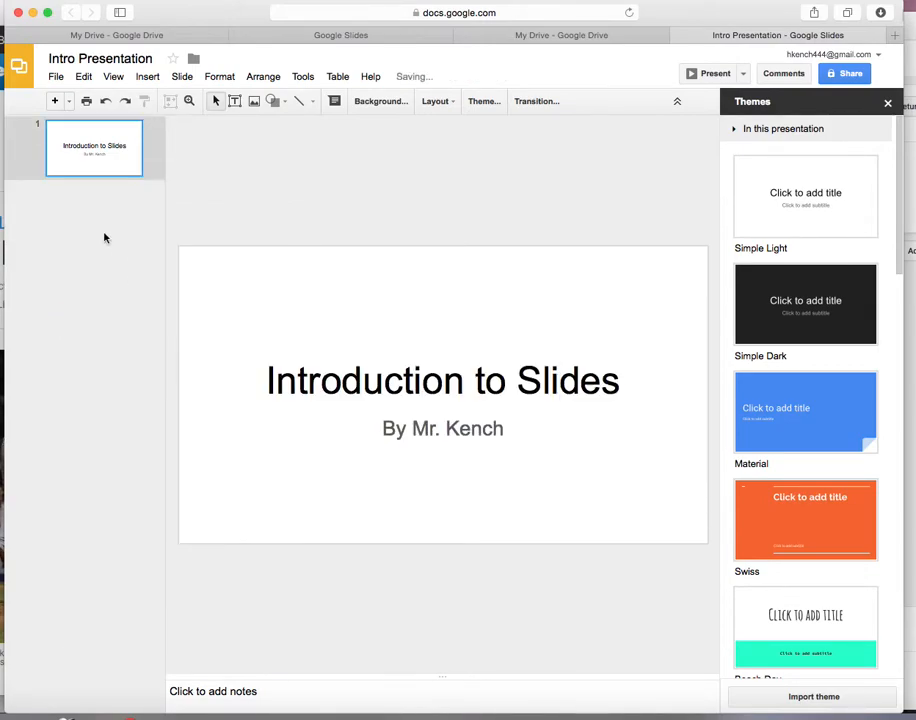
Step: Add a second slide with the "Title and two columns" layout and title it "2 columns"
click(69, 101)
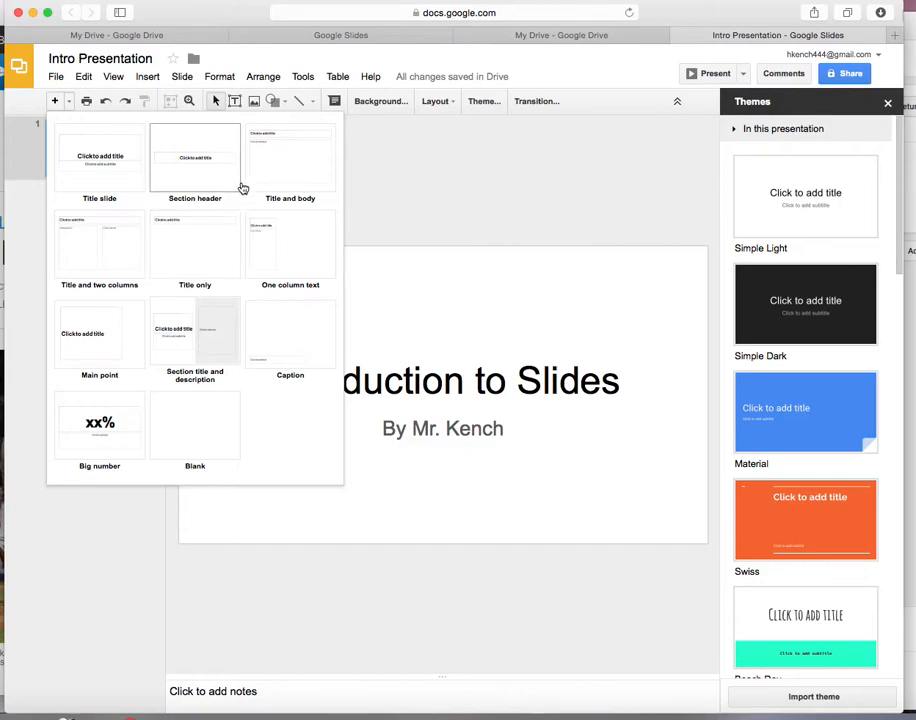
click(99, 238)
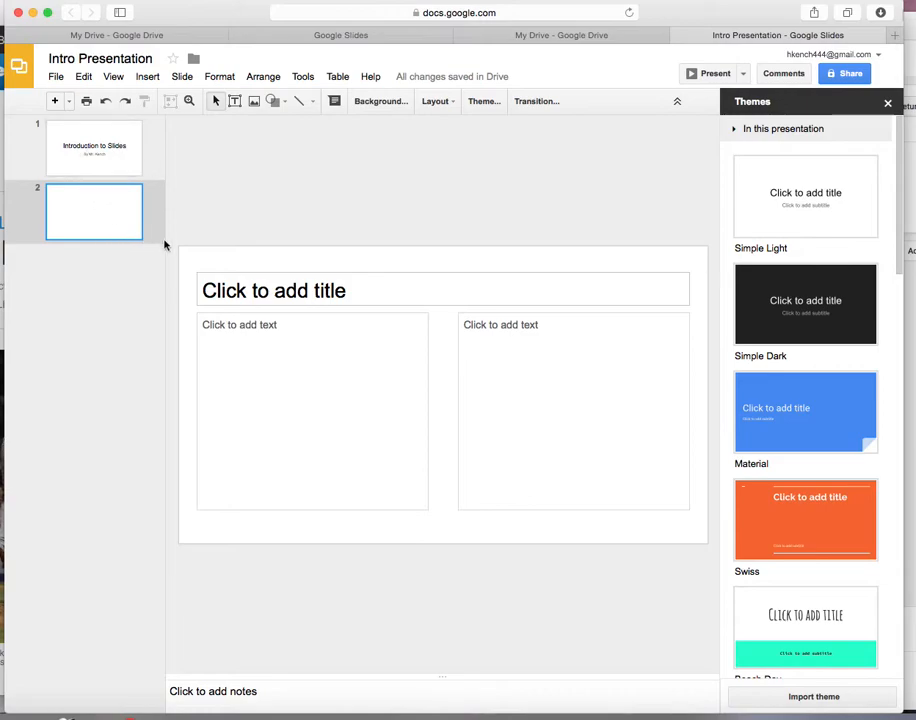
click(288, 295)
text(2 columns)
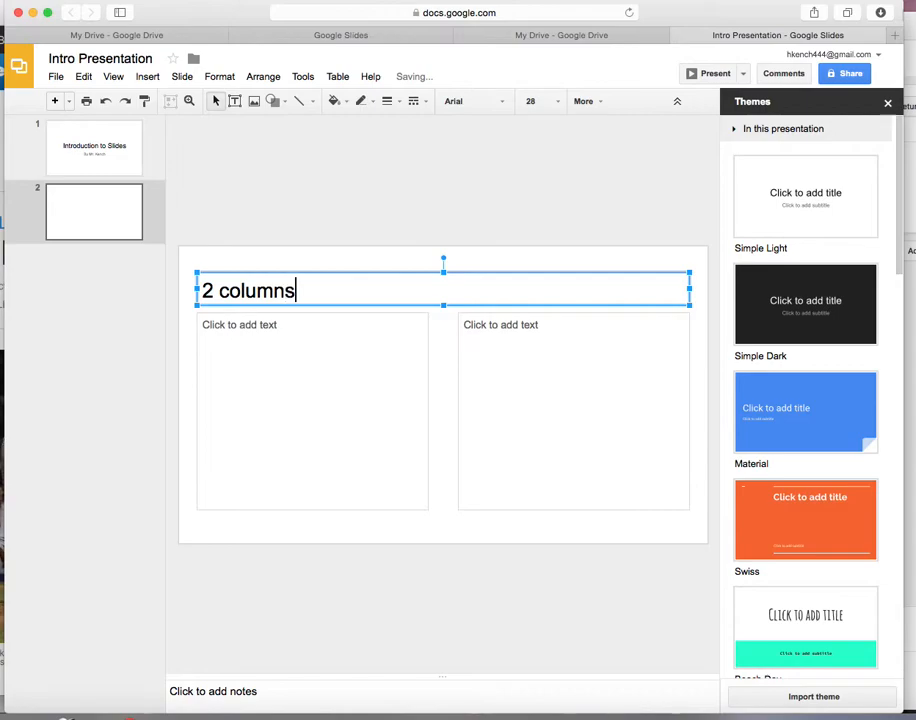
Step: Enter "asdfasdf" in the first column and "asdfaf" in the second column of slide 2
click(250, 340)
text(asdfasdf)
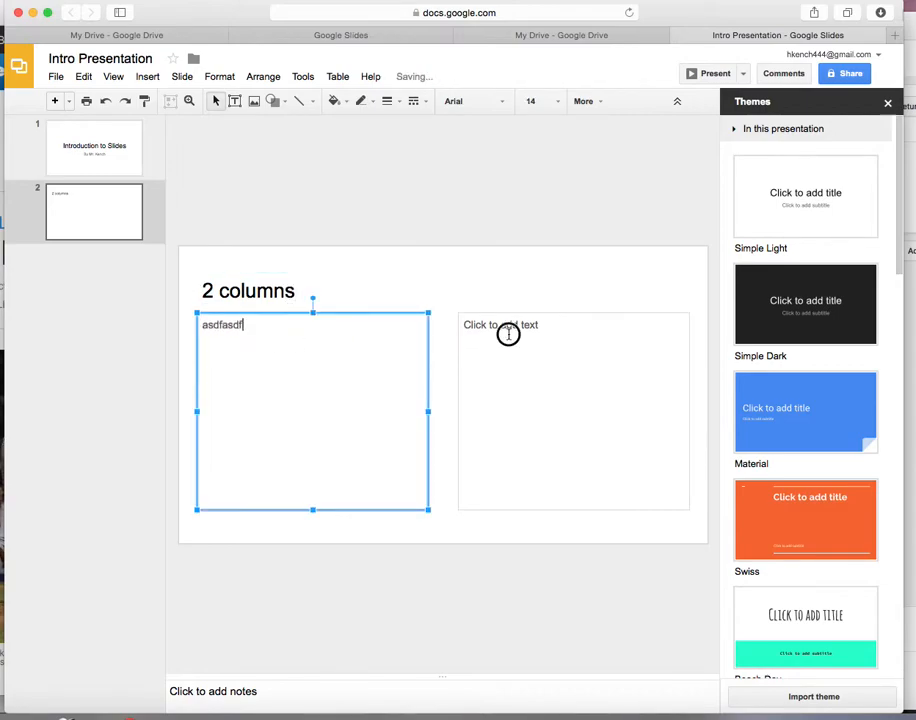
click(508, 334)
text(asdfaf)
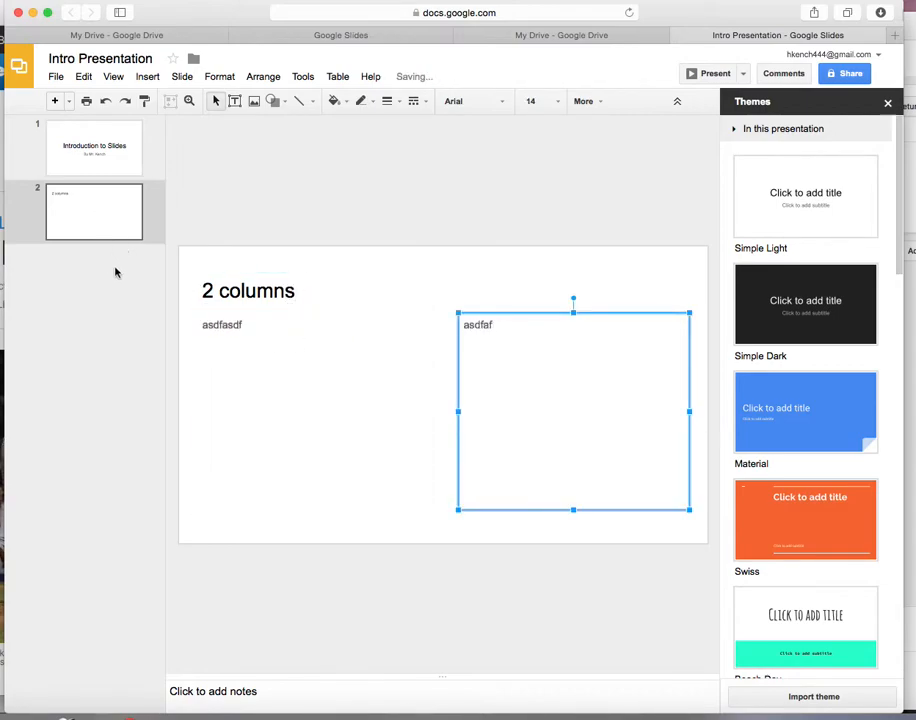
double_click(224, 325)
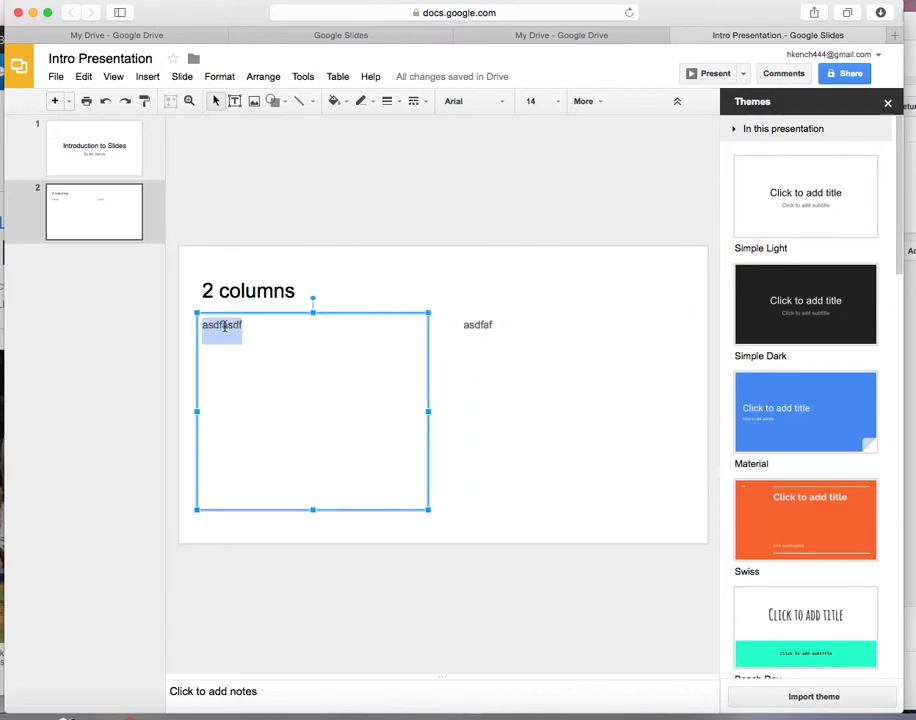
click(343, 269)
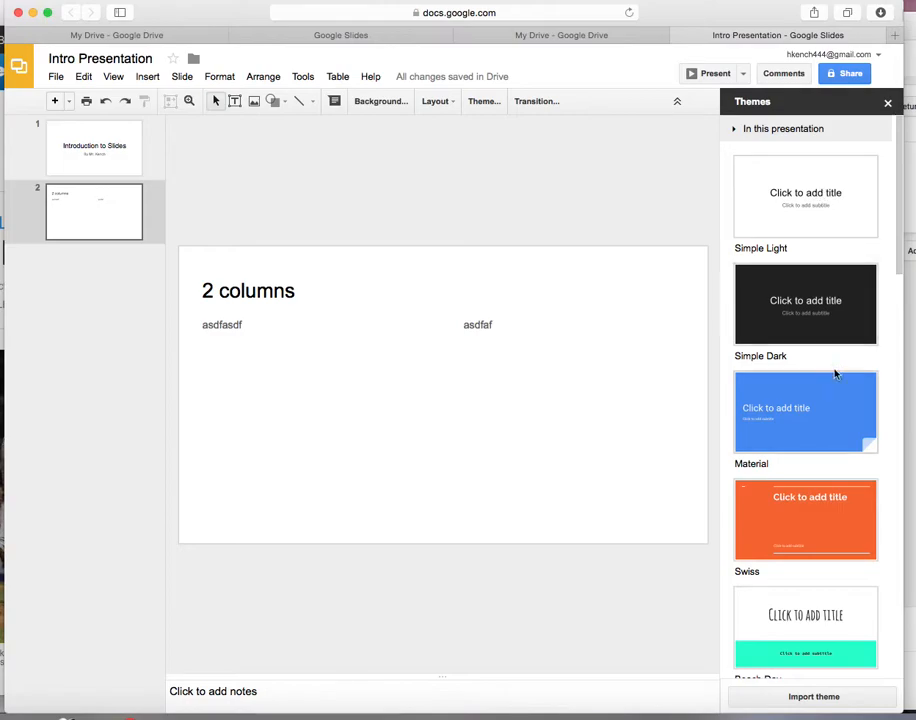
Step: Apply the Material theme to the presentation and try selecting the second column's text on slide 2
click(834, 409)
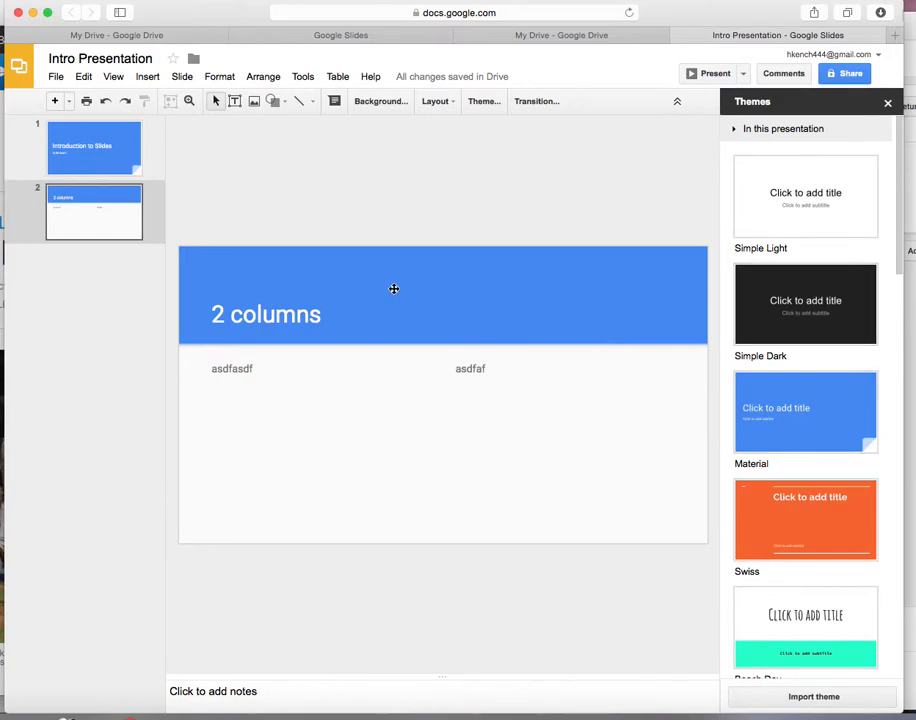
click(461, 389)
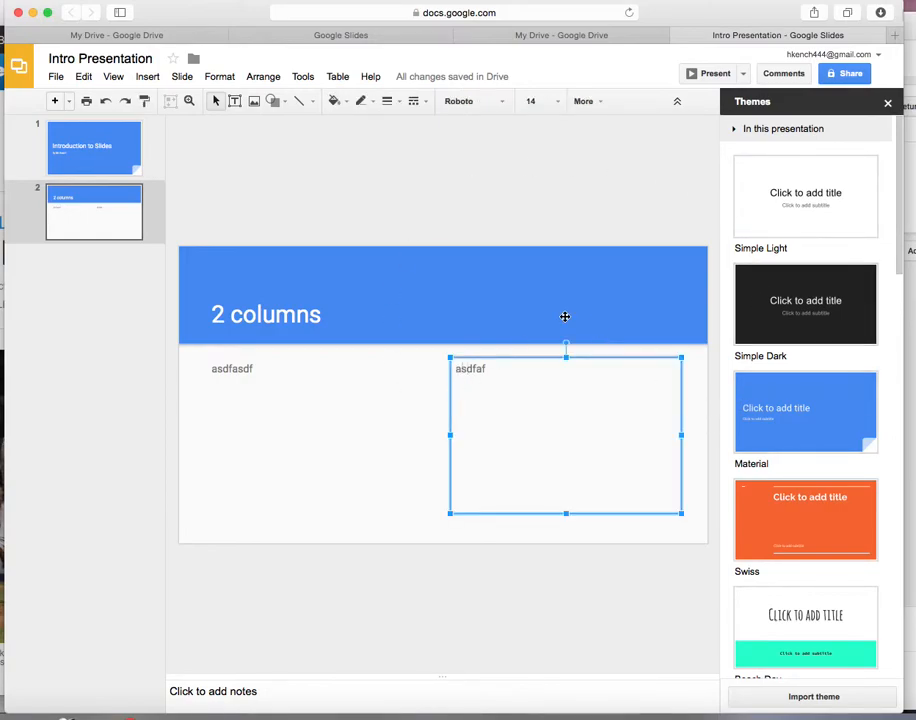
right_click(562, 377)
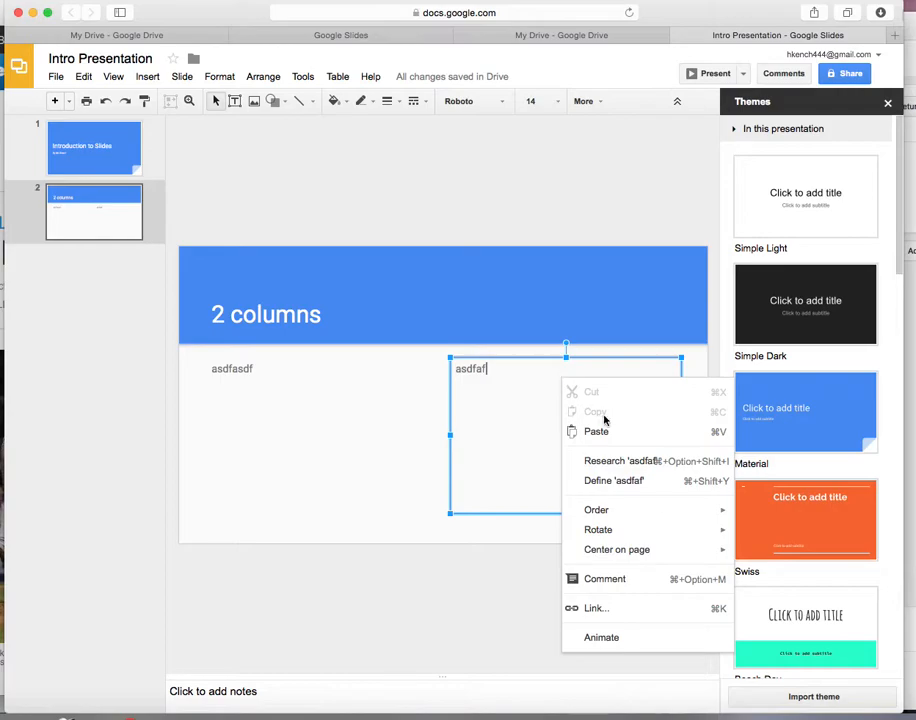
click(515, 456)
double_click(517, 455)
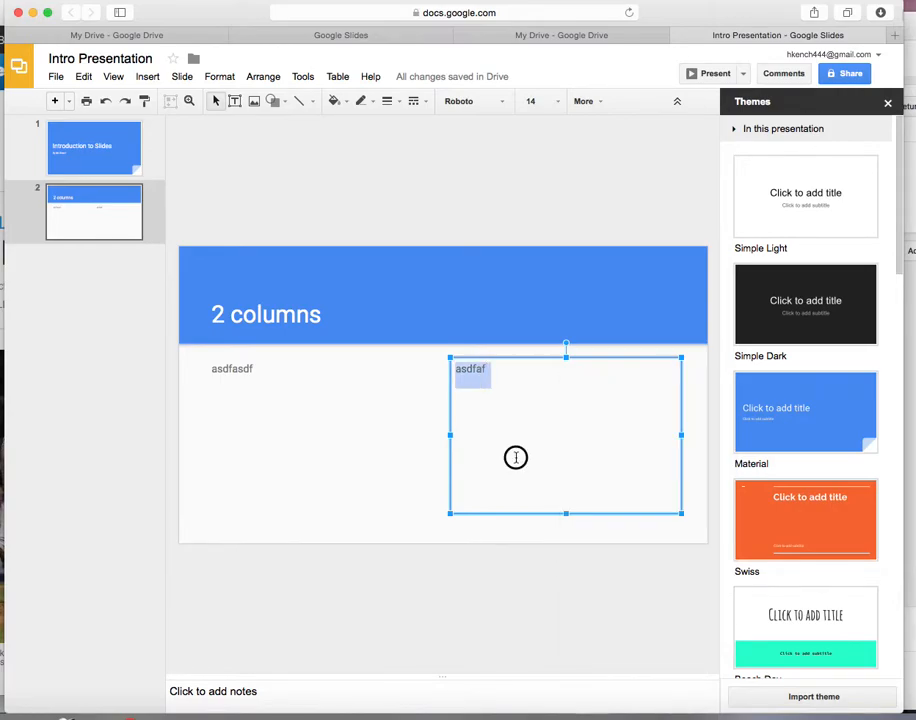
click(521, 380)
Step: Move the text box containing "asdfasdf" on slide 2 slightly to the right
click(411, 397)
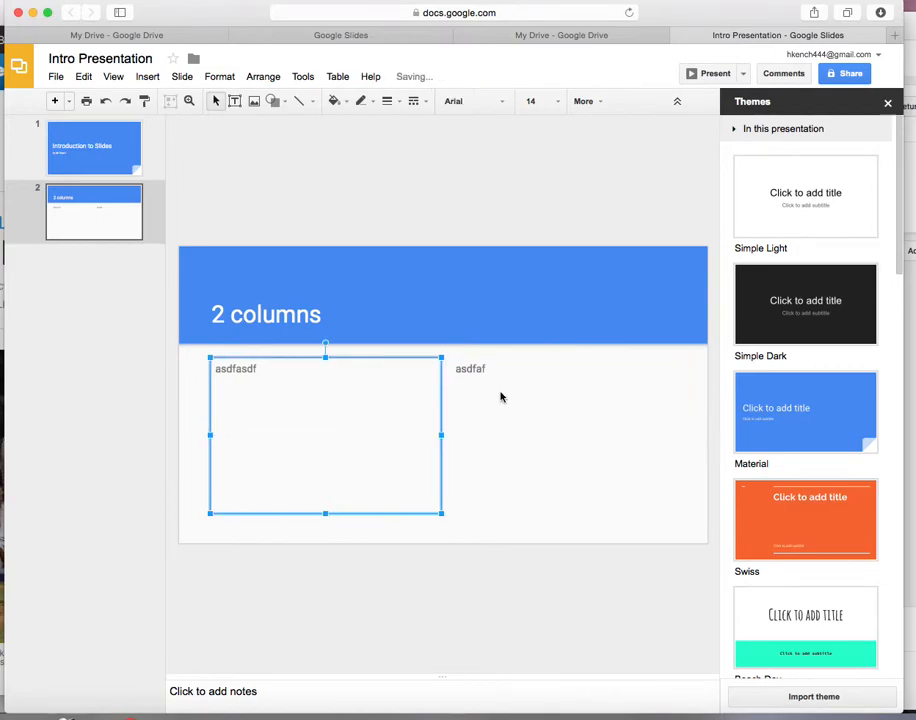
scroll(502, 397, up, 1)
scroll(343, 225, down, 1)
Step: Add a third slide after the "2 columns" slide and apply the Simple Light theme to the presentation
click(98, 223)
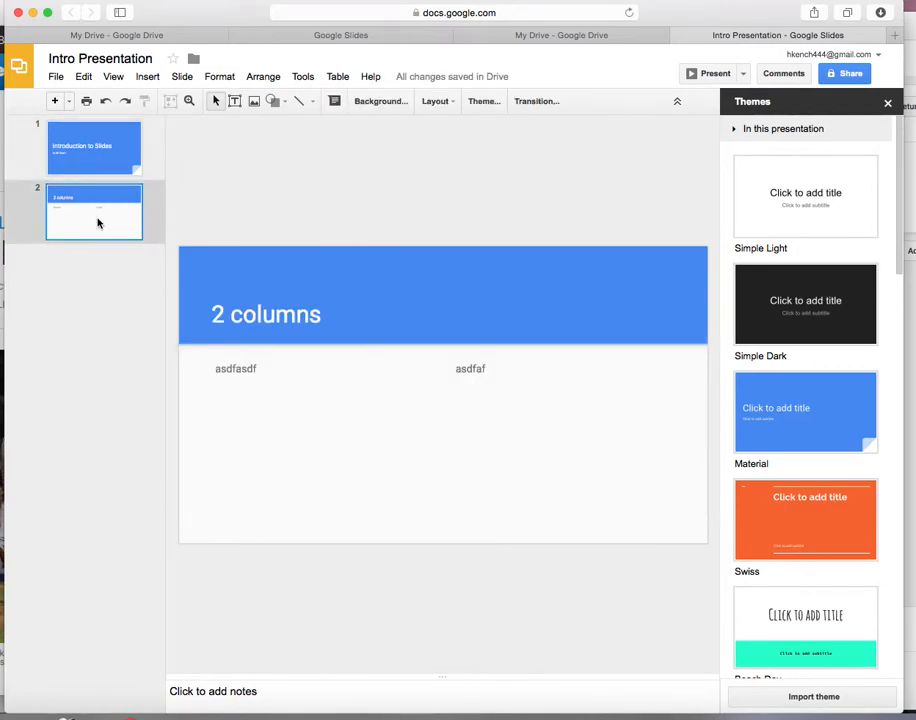
click(55, 101)
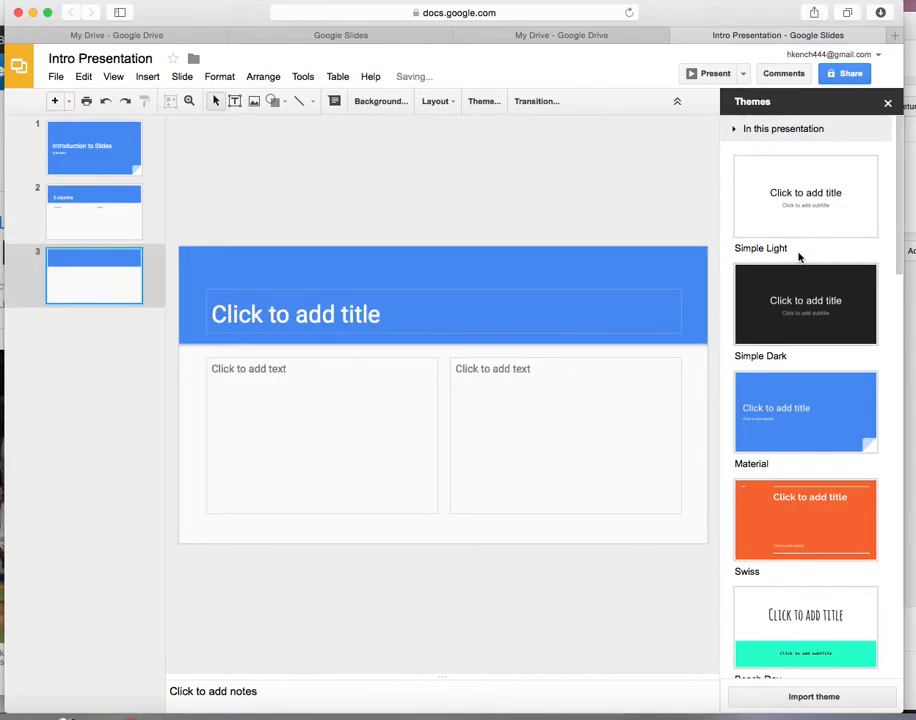
click(785, 200)
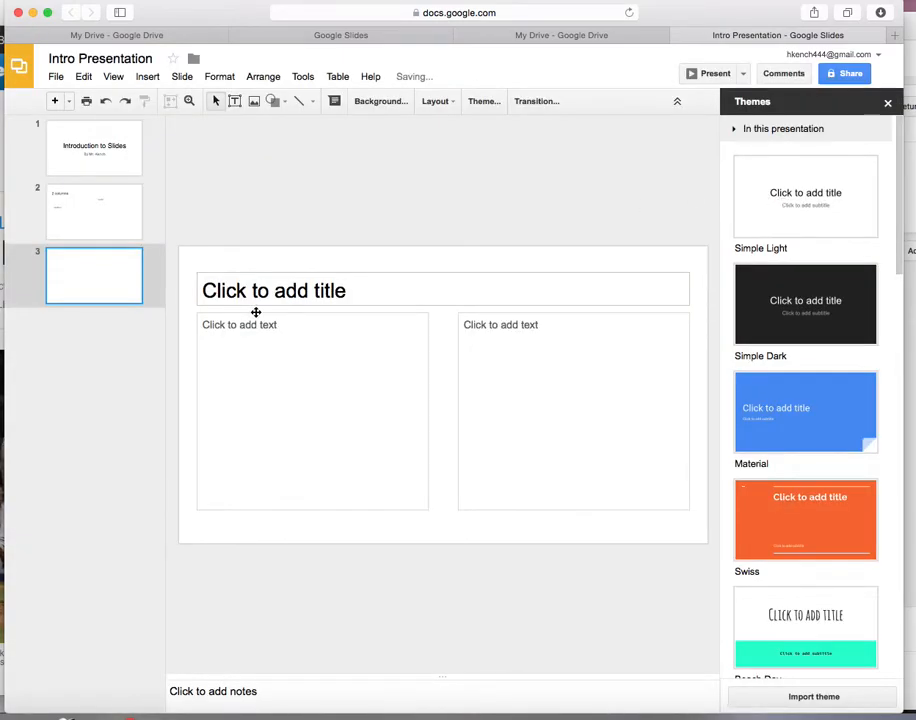
Step: Delete both column text placeholders and the title placeholder from slide 3, leaving it empty
click(283, 315)
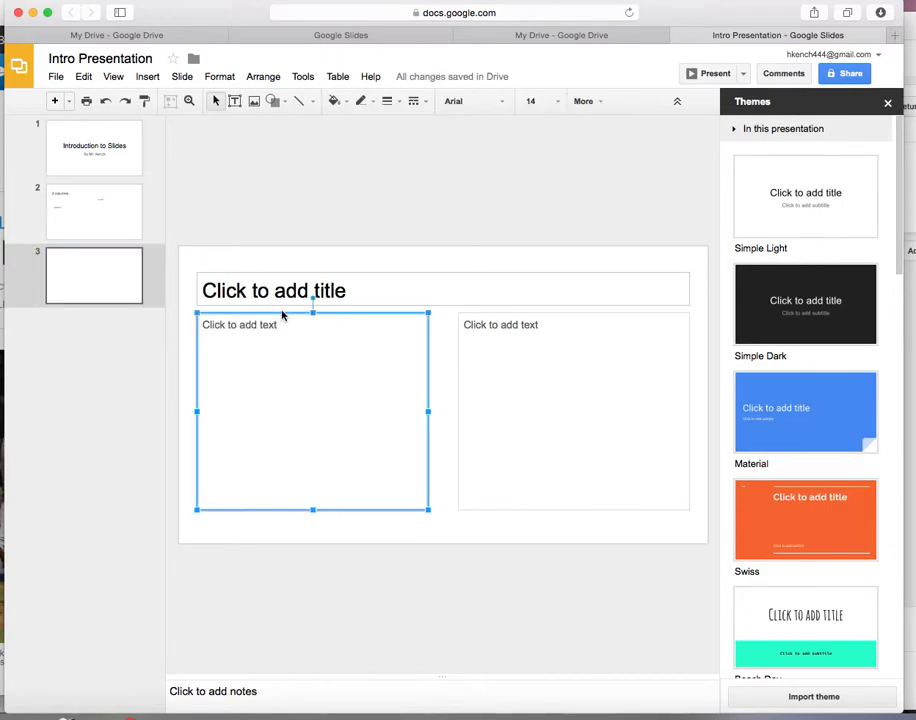
key(BackSpace)
click(476, 315)
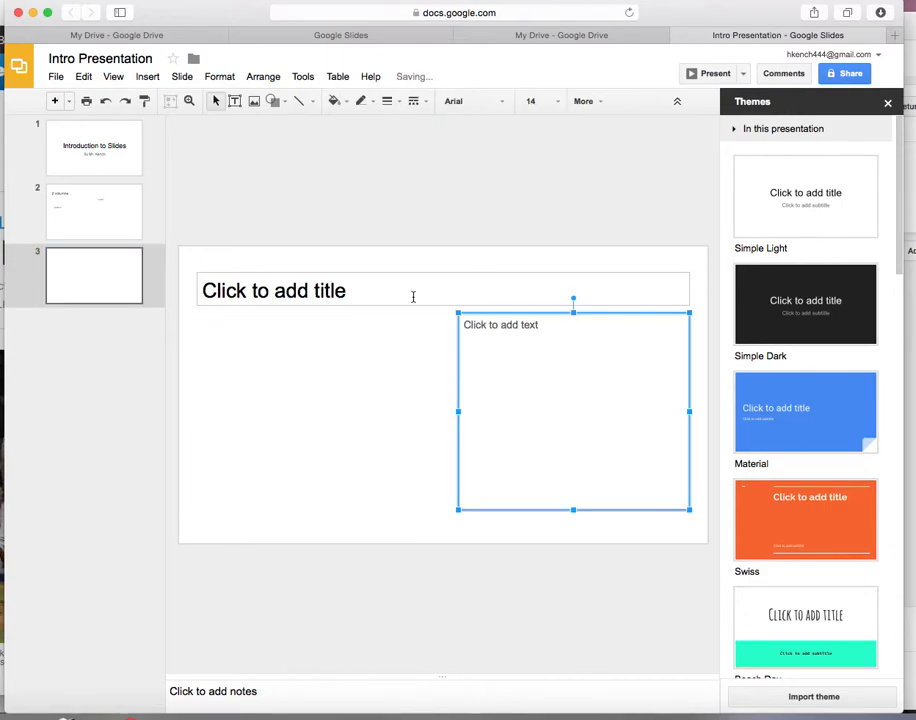
key(BackSpace)
click(400, 303)
key(BackSpace)
Step: Draw a wide text box across the upper part of slide 3 and enter "My Own Box" in it
click(234, 101)
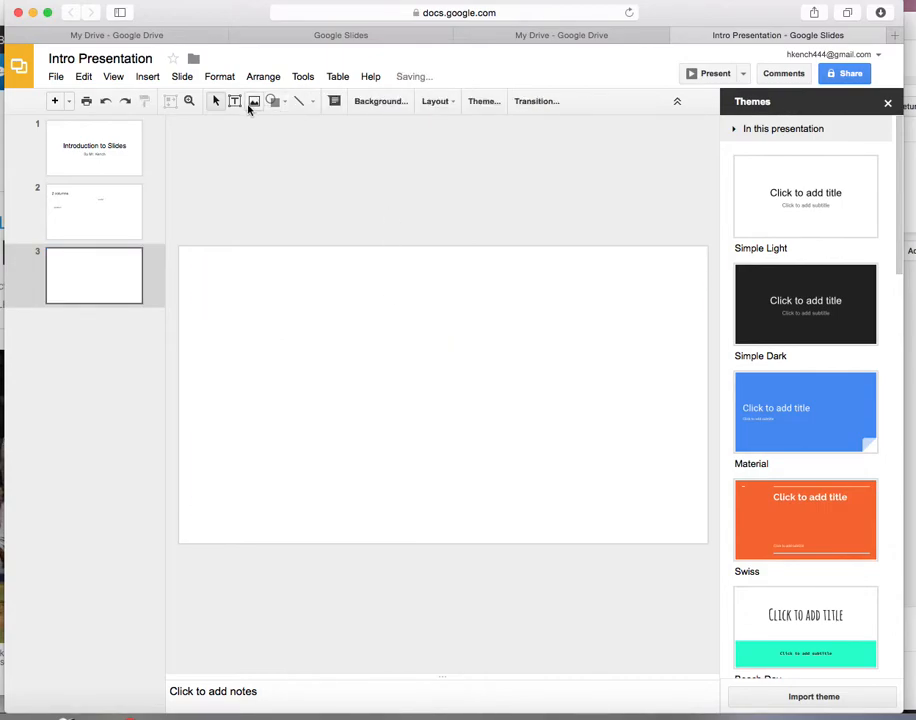
drag(225, 254, 633, 333)
text(My Own Box)
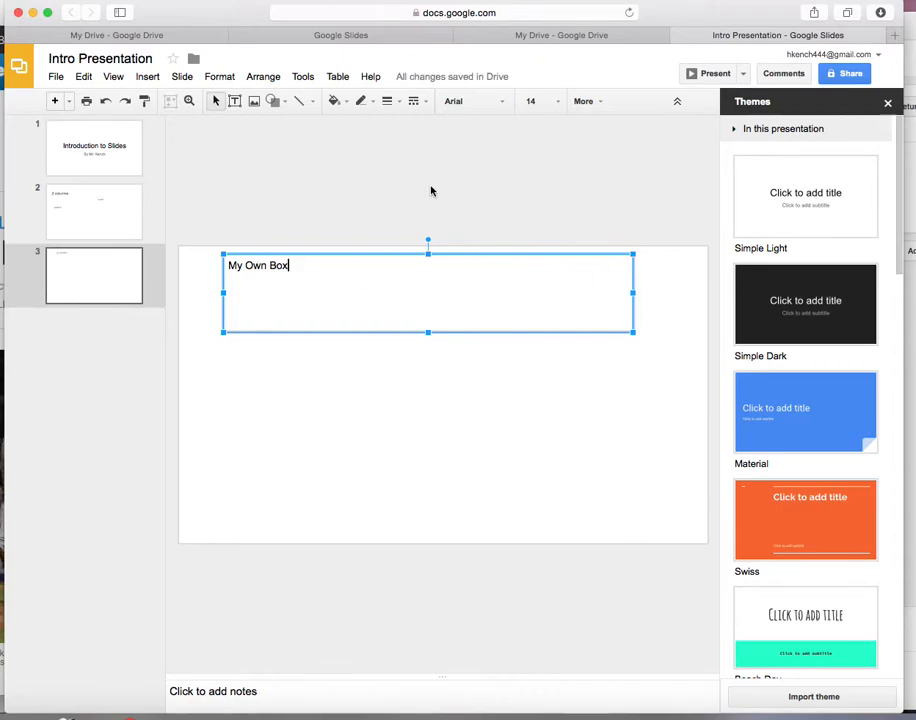
Step: Format the "My Own Box" text on slide 3 at font size 24 in the Impact font
click(284, 264)
triple_click(284, 264)
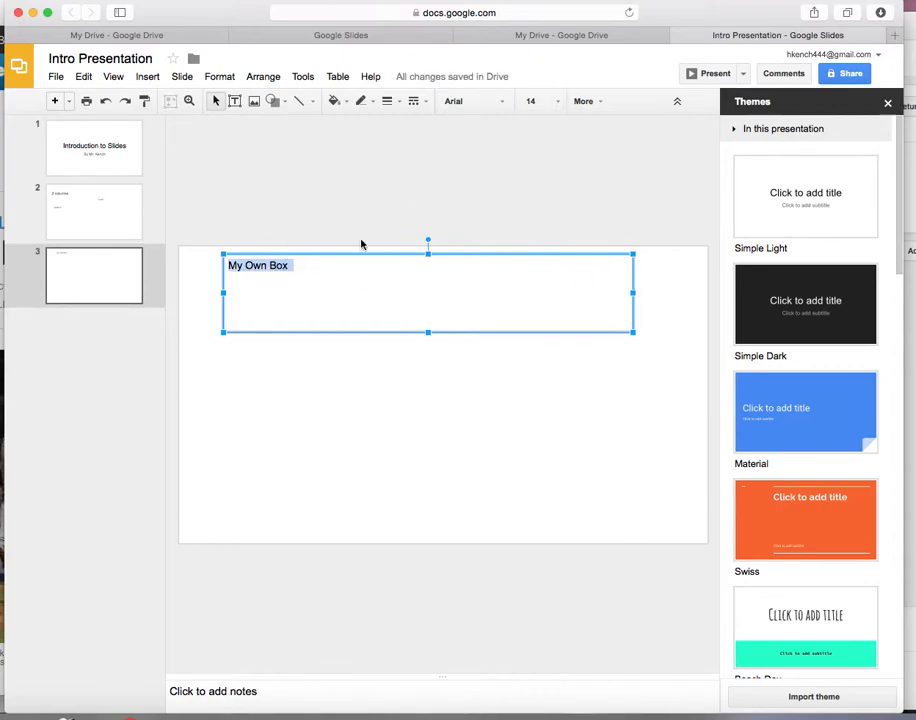
click(533, 101)
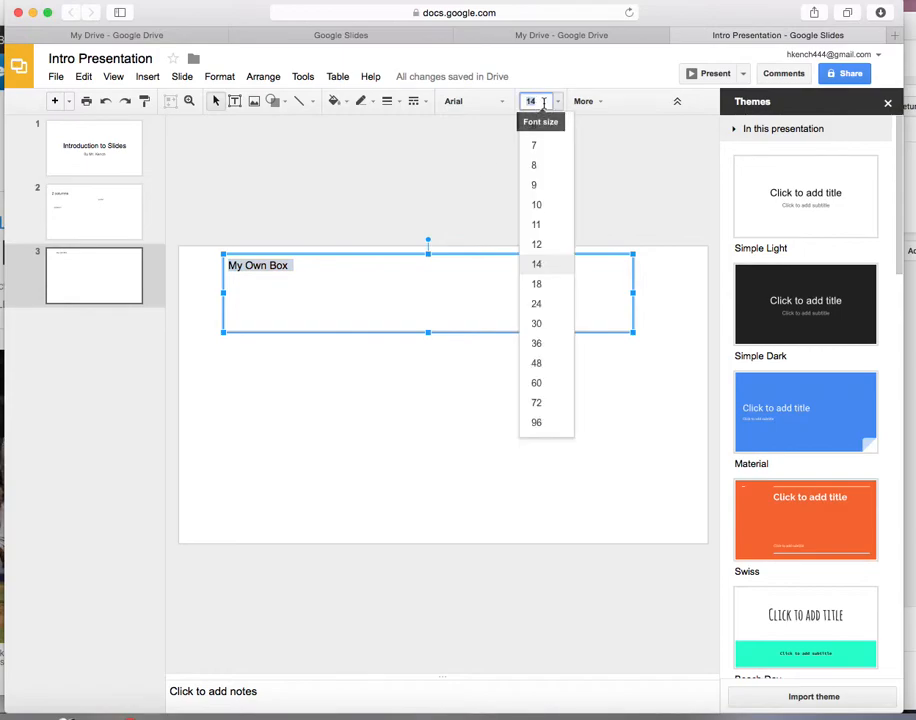
click(544, 303)
click(504, 106)
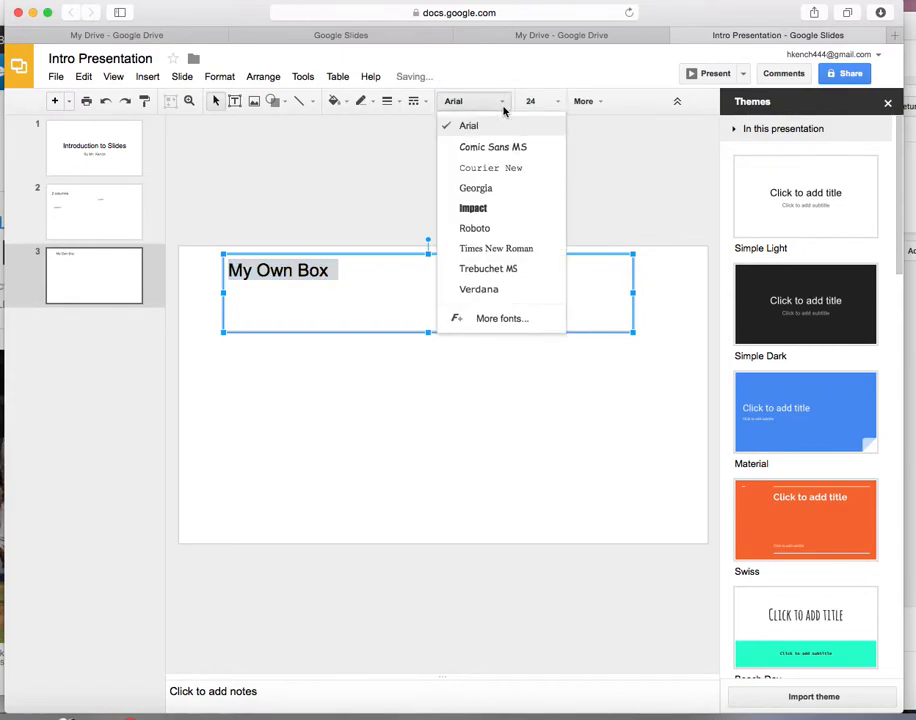
click(499, 208)
click(516, 263)
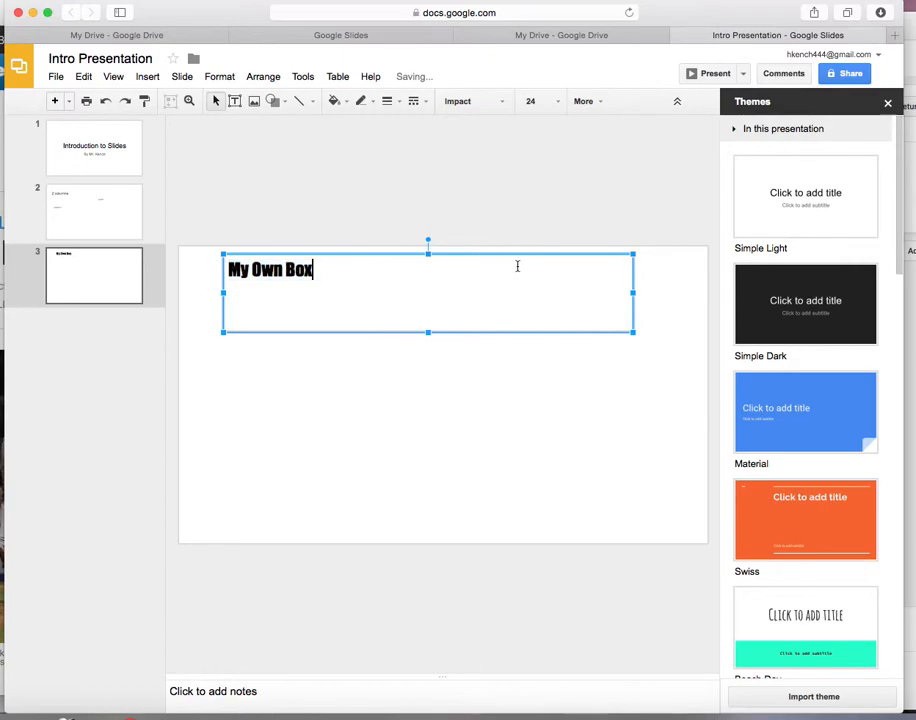
Step: Fill the "My Own Box" text box with yellow and reduce its height to fit the single line of text
click(349, 104)
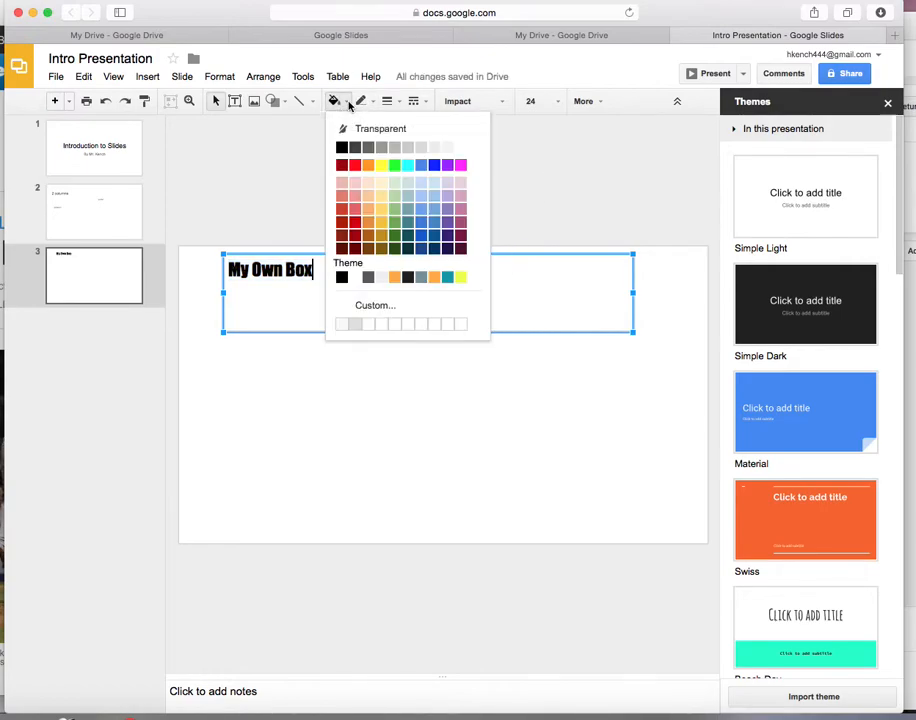
click(381, 165)
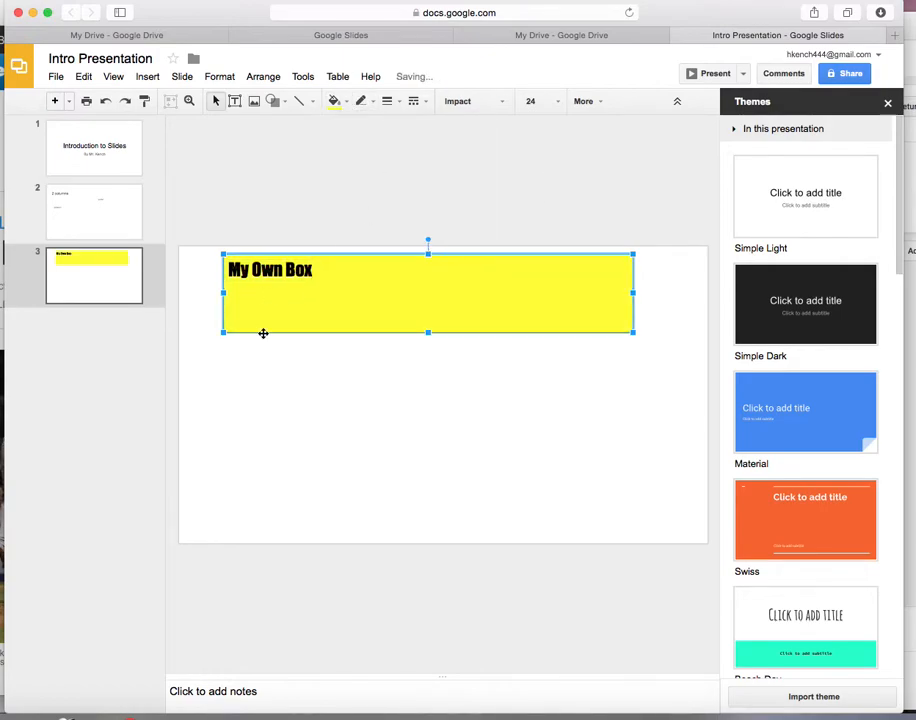
click(311, 370)
click(306, 333)
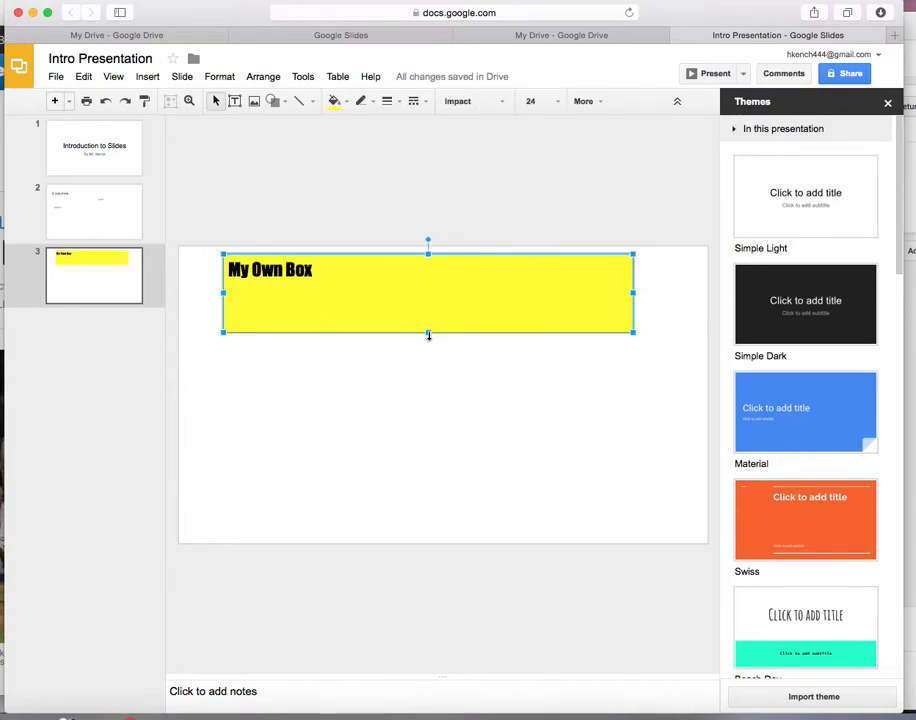
click(362, 366)
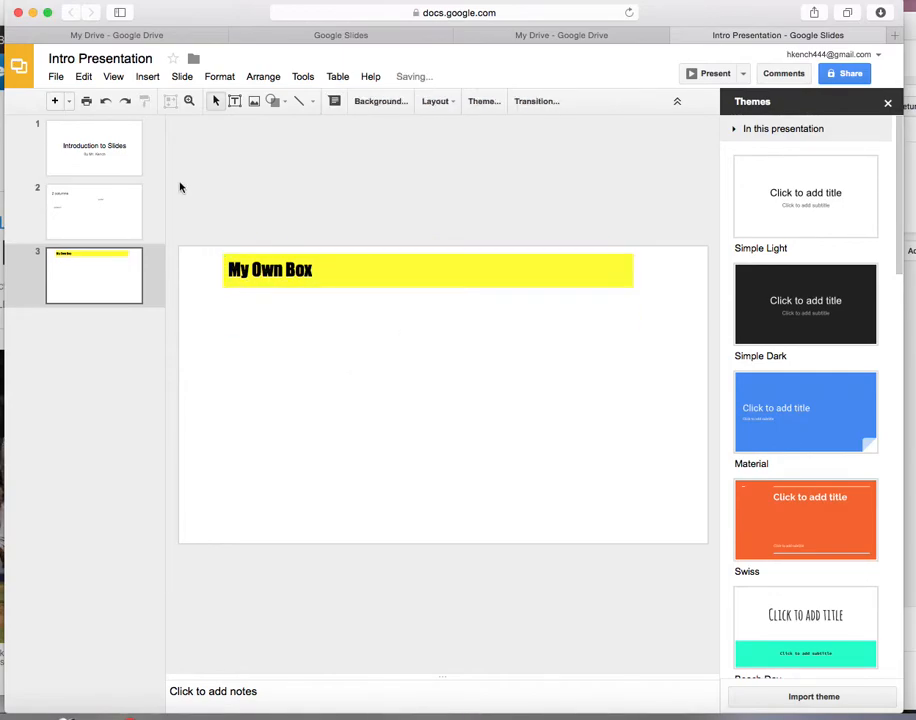
Step: Draw a "No" symbol shape on slide 3 below the start of the yellow text box
click(284, 104)
mouse_move(296, 127)
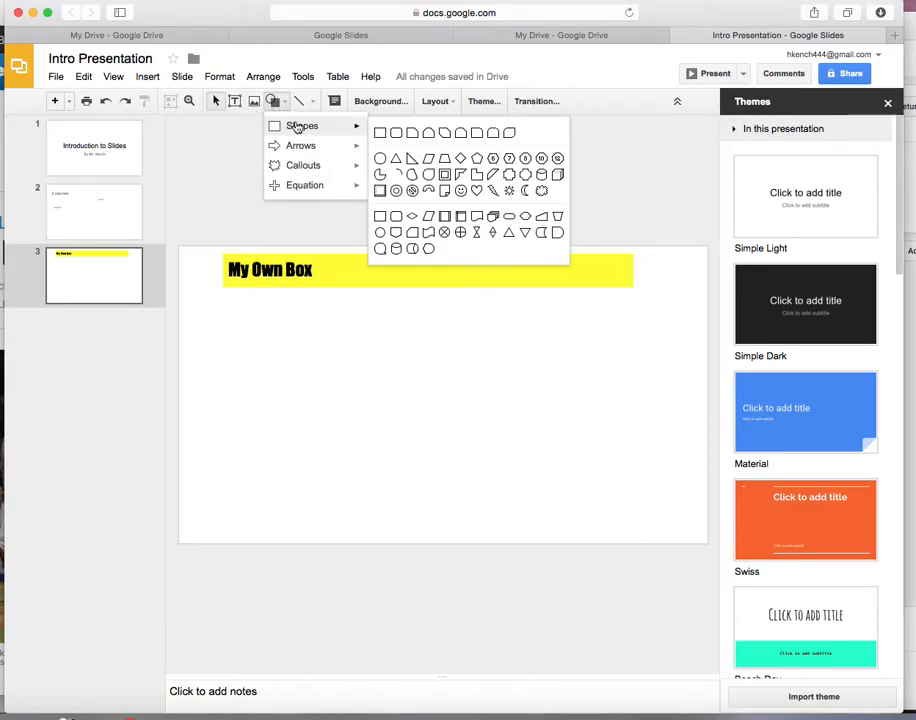
click(414, 191)
drag(222, 311, 367, 417)
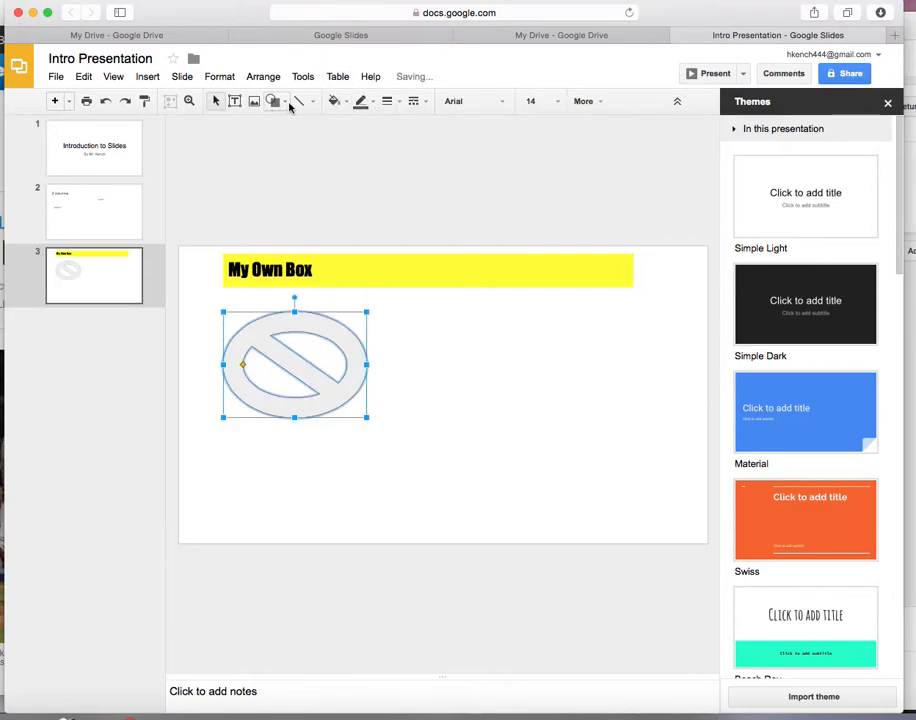
Step: Draw a tall down arrow on slide 3, to the right of the "No" symbol
click(287, 103)
mouse_move(354, 148)
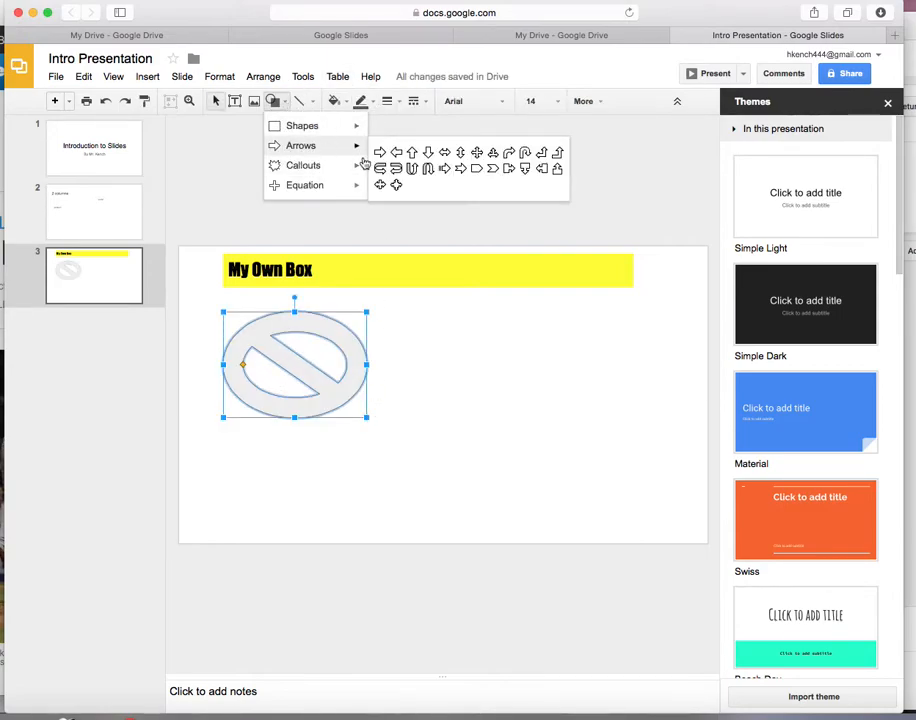
click(429, 155)
drag(439, 325, 502, 427)
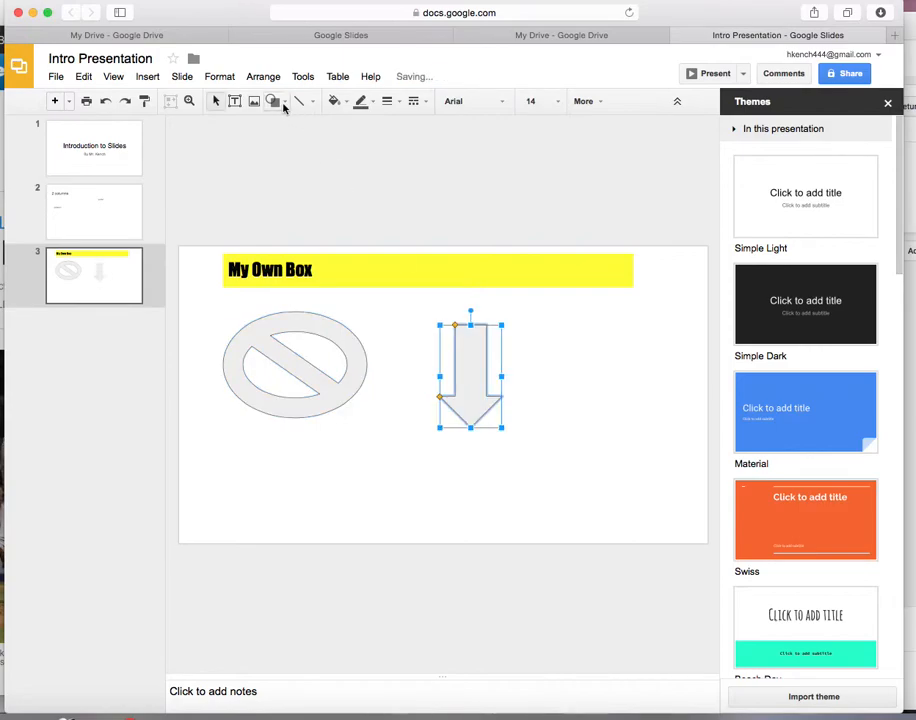
Step: Draw a division sign from the equation shapes near the bottom centre of slide 3
click(284, 104)
mouse_move(313, 184)
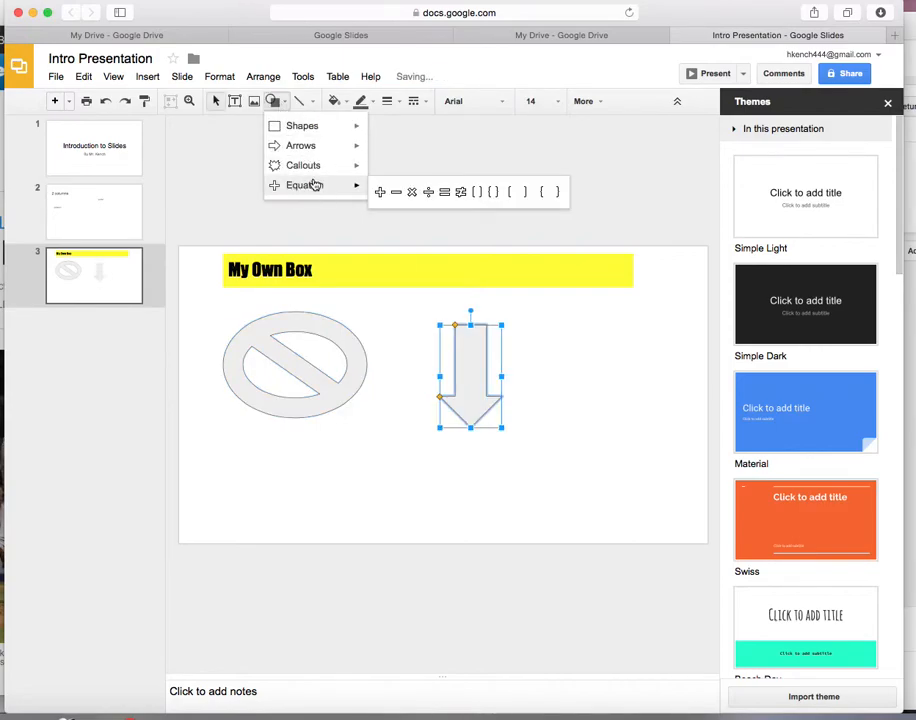
click(434, 192)
drag(358, 470, 515, 537)
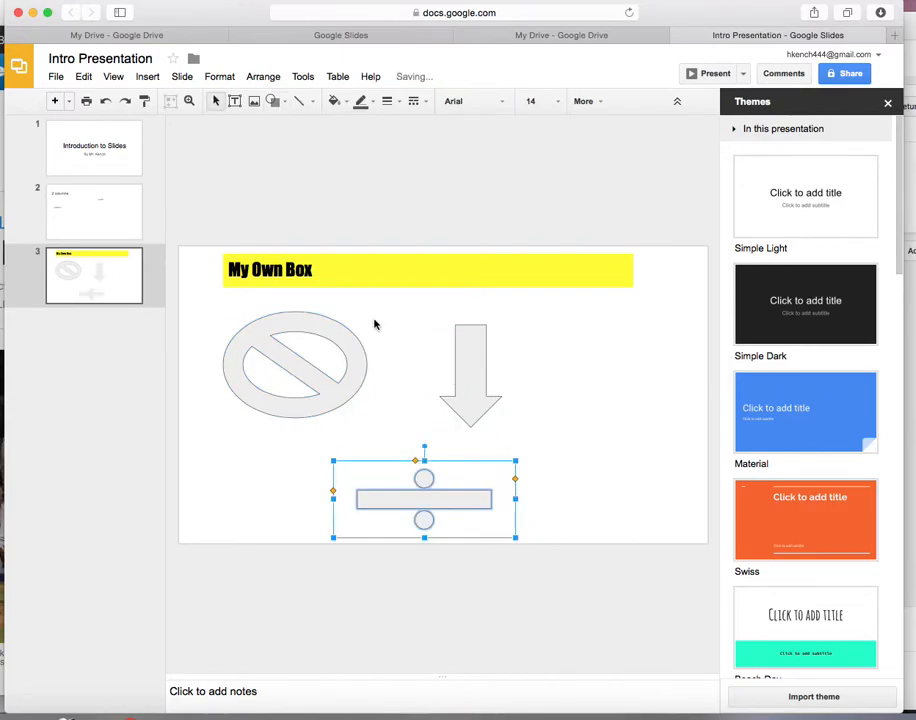
Step: Add a fourth slide with the Blank layout
click(71, 102)
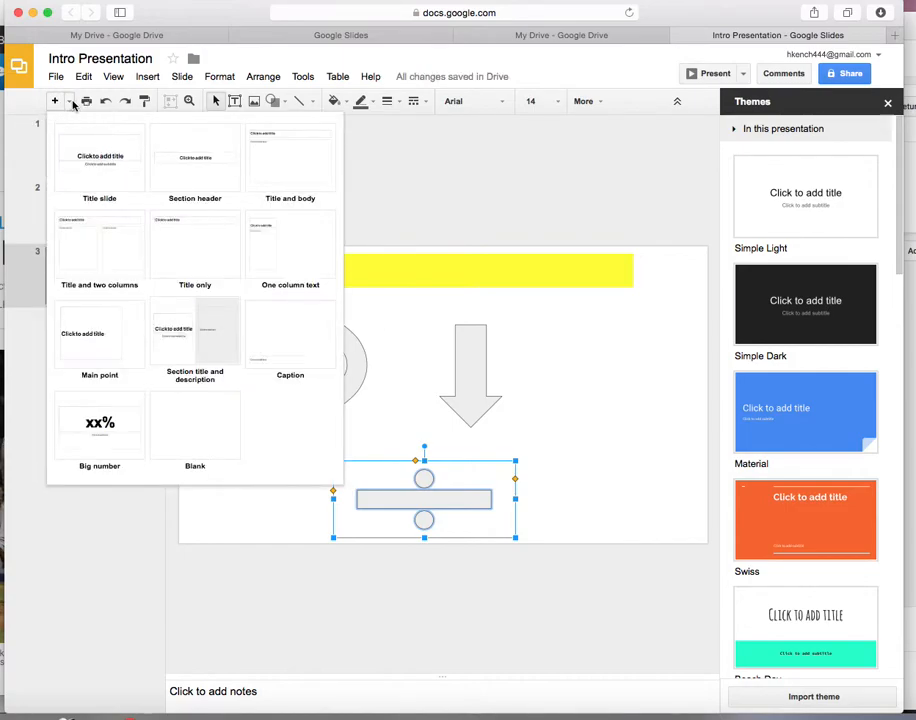
click(205, 462)
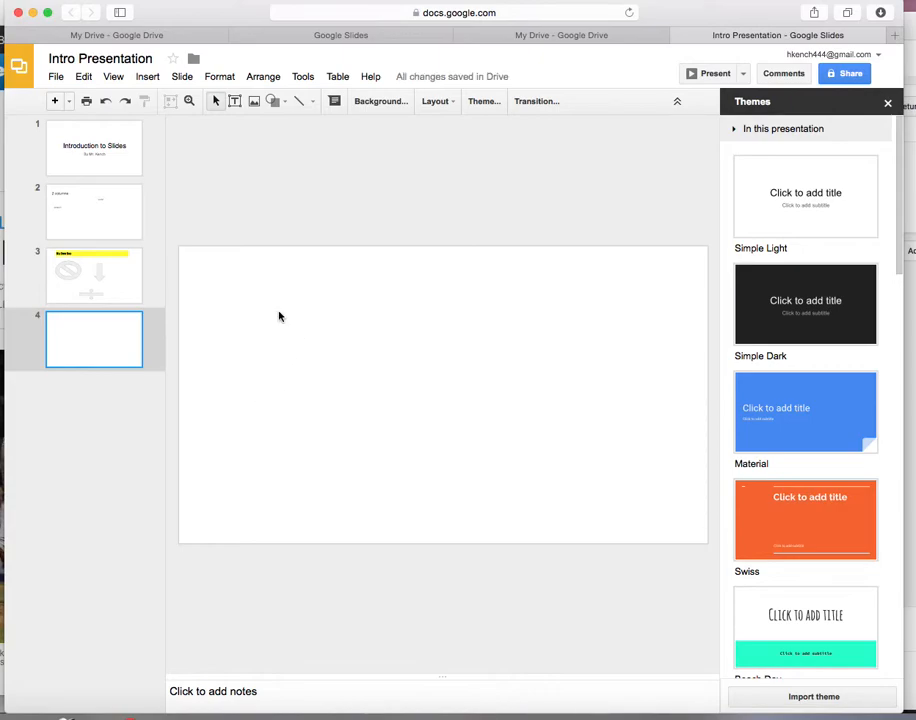
Step: Try to upload bench.jpg from the HM pics folder on the USB20FD drive onto slide 4
click(254, 106)
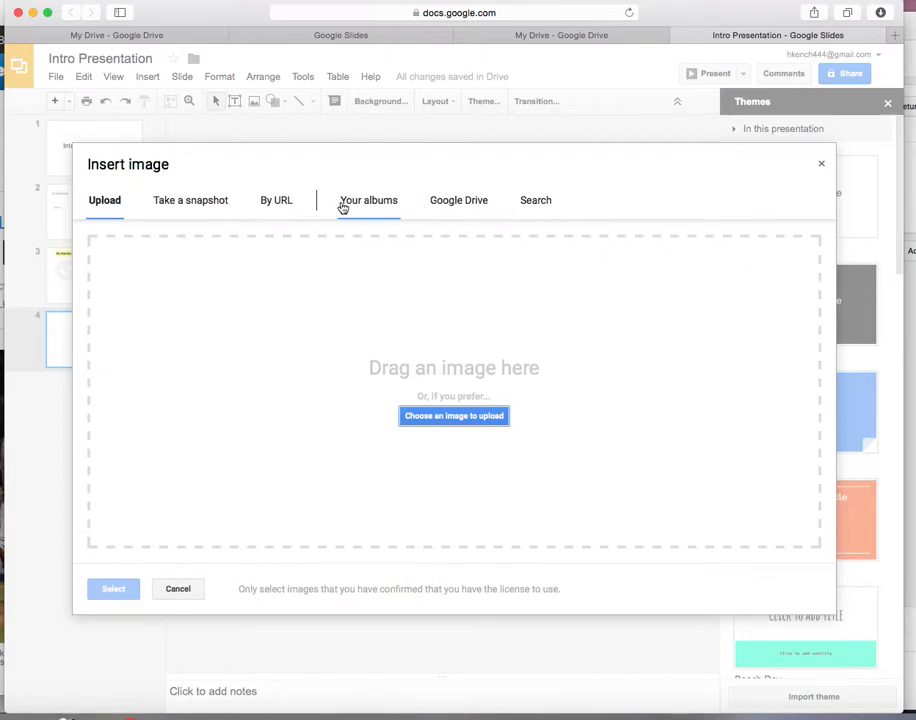
click(446, 421)
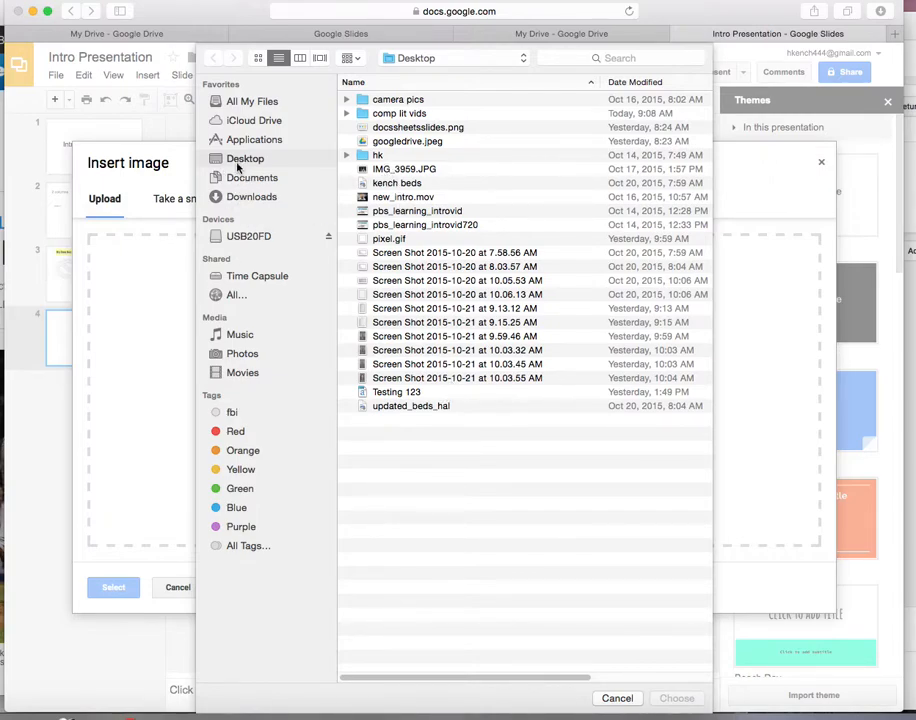
click(248, 237)
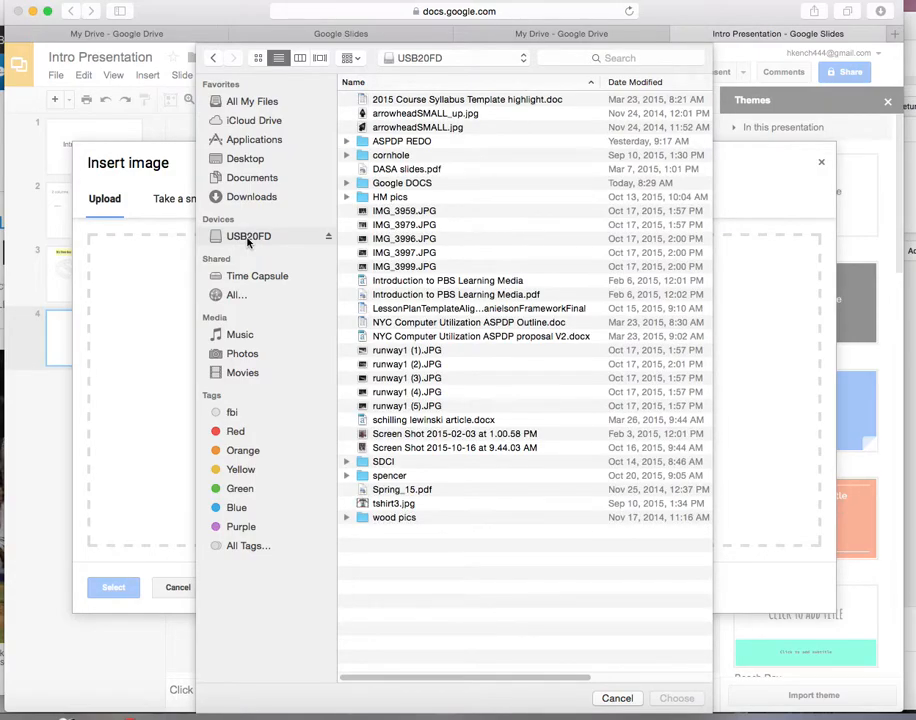
double_click(392, 197)
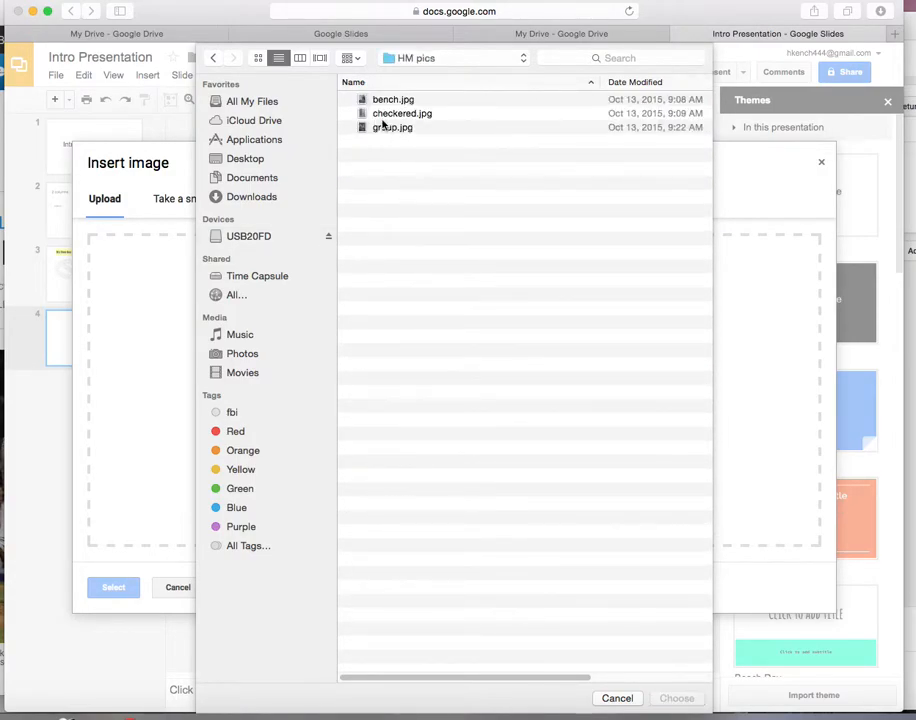
double_click(388, 101)
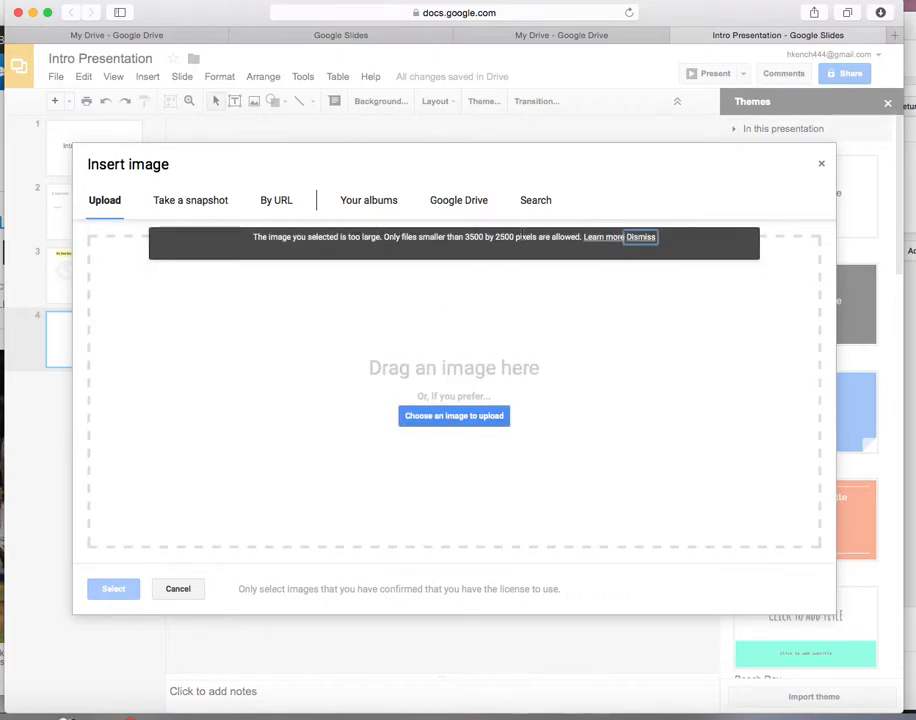
click(642, 238)
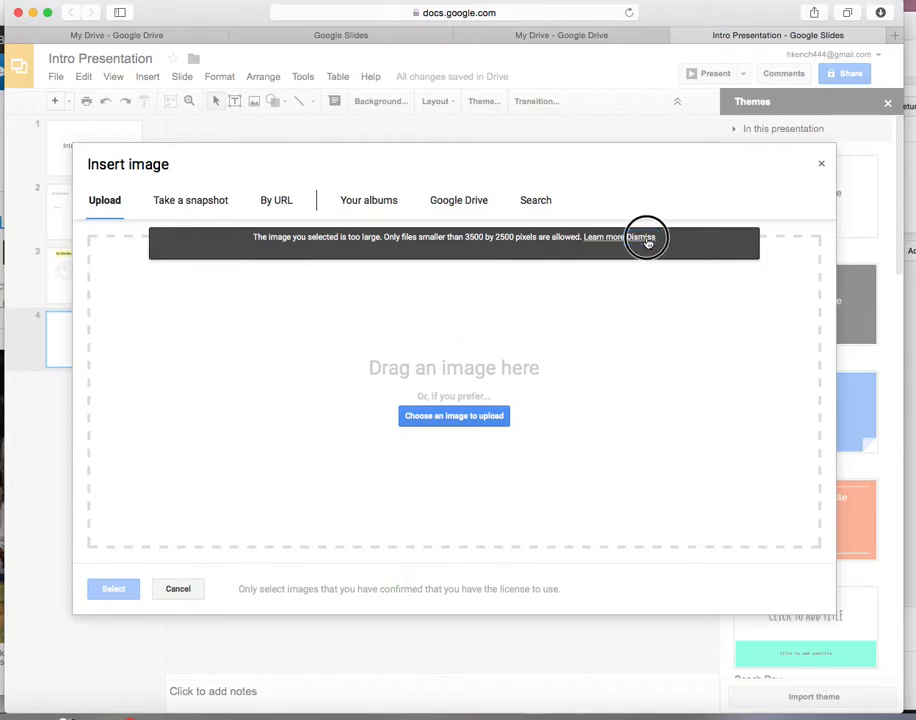
Step: Upload group.jpg from the HM pics folder onto slide 4 and deselect it
click(466, 417)
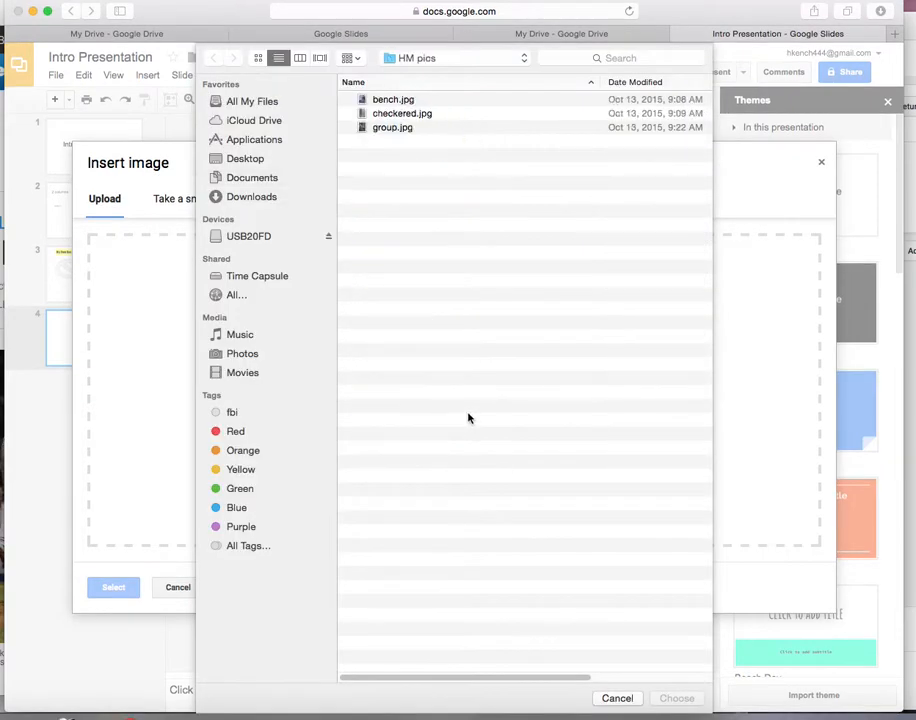
double_click(390, 128)
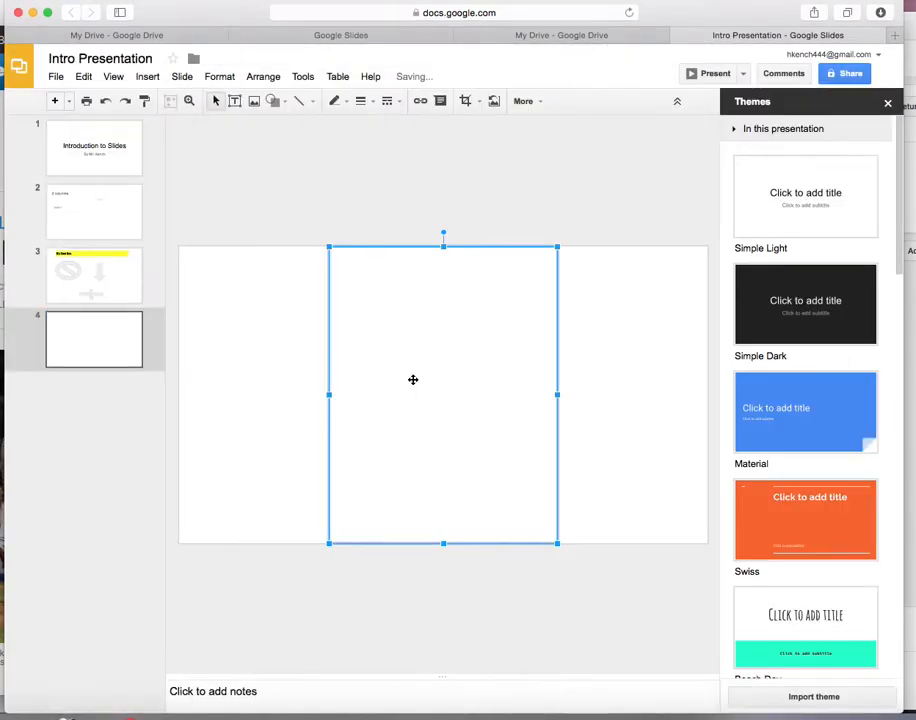
click(604, 371)
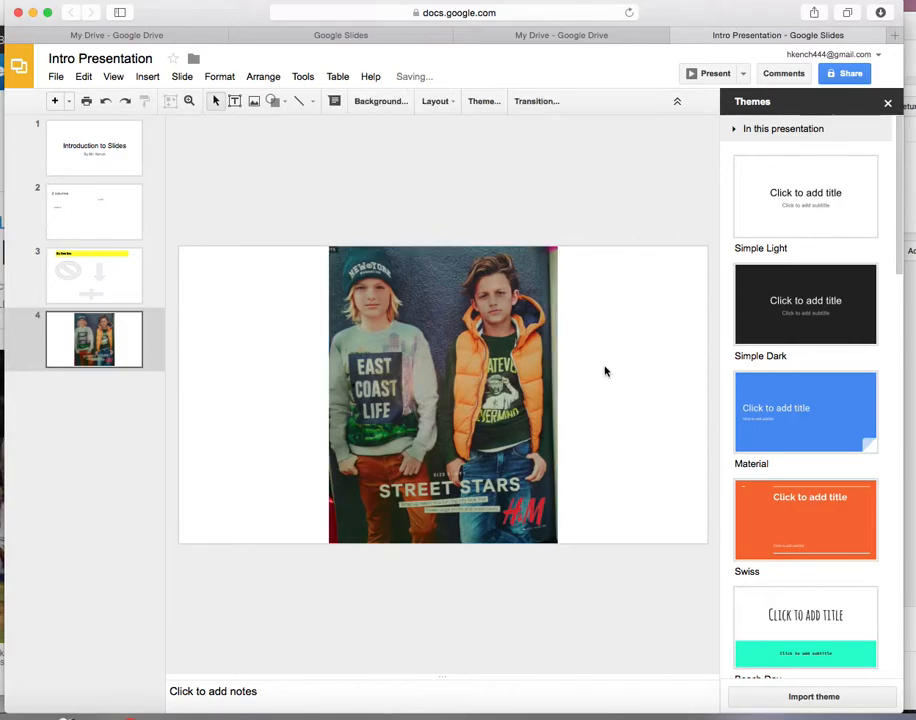
Step: Try cropping the picture on slide 4 to a left arrow shape and shifting it, and undo the shift
click(472, 358)
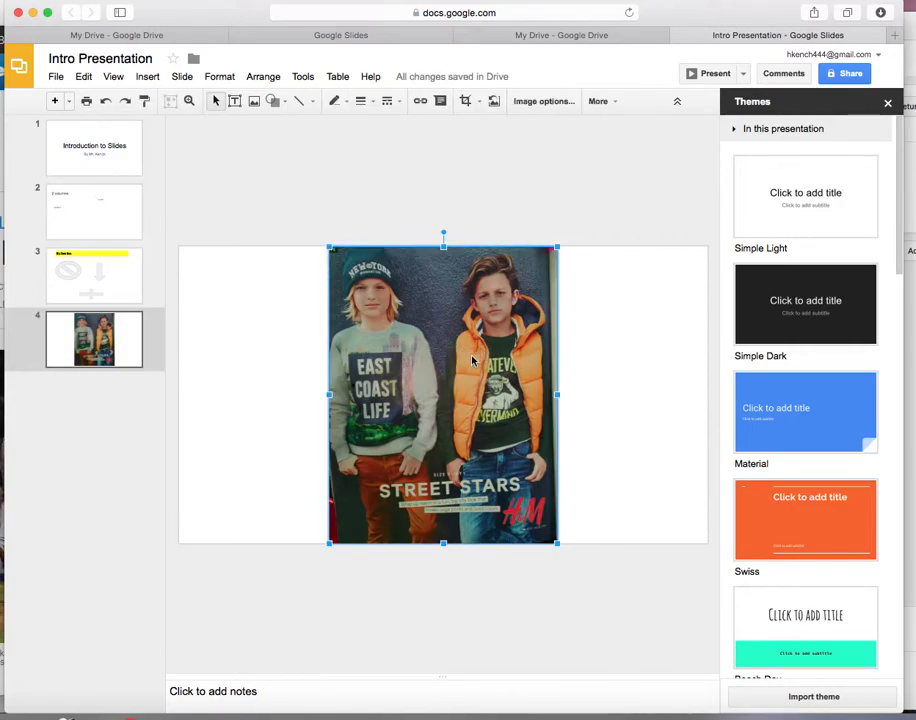
click(480, 101)
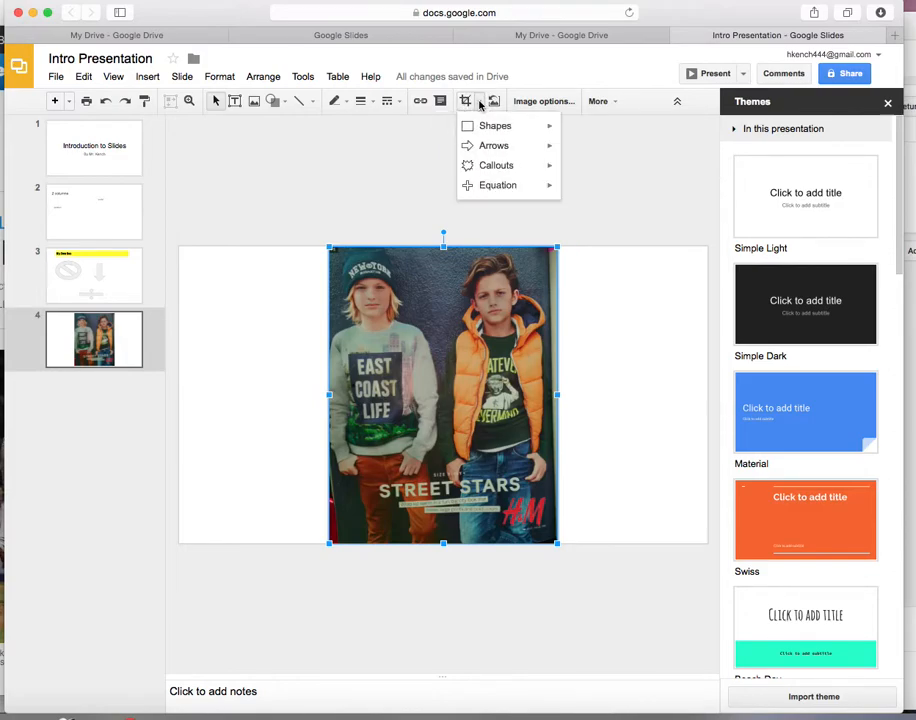
click(465, 102)
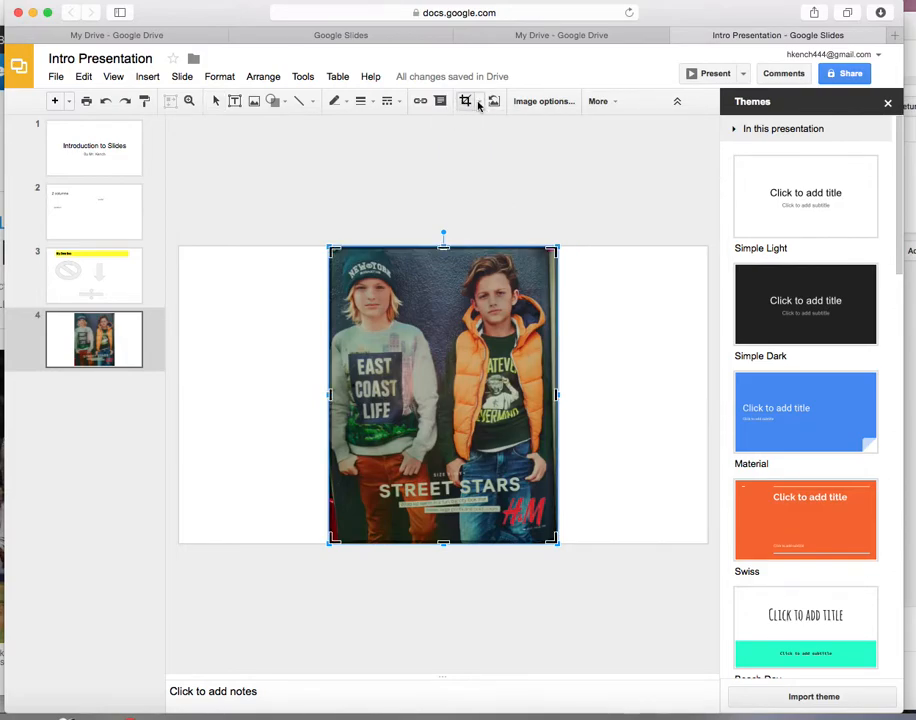
click(480, 101)
mouse_move(490, 146)
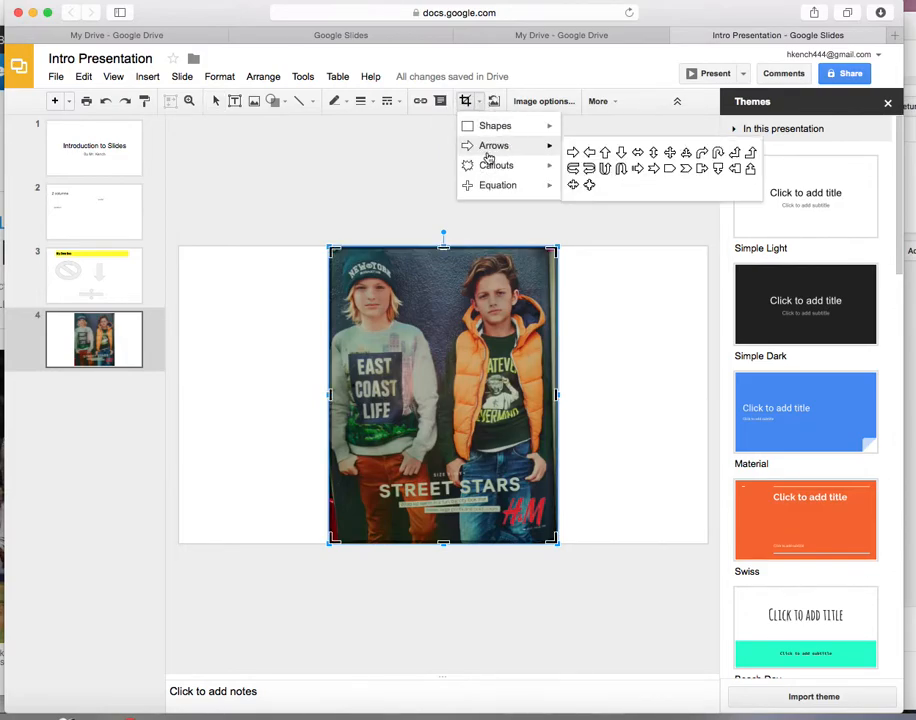
click(587, 153)
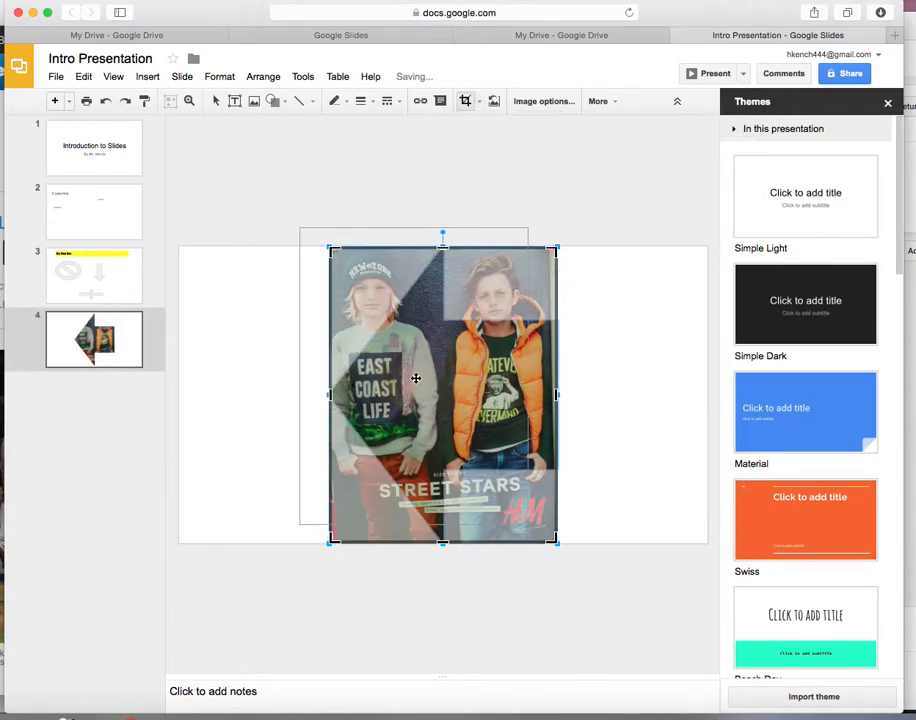
drag(446, 397, 416, 378)
key(super+z)
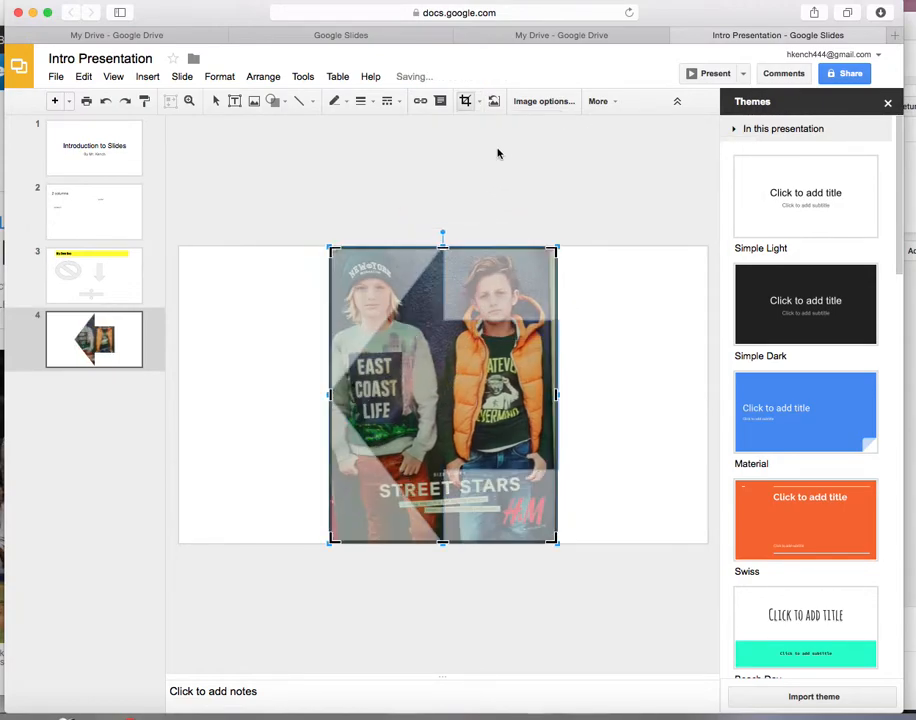
Step: Try cropping the picture to a pentagon arrow shape, and undo both shape crops to restore the full rectangular picture
click(481, 101)
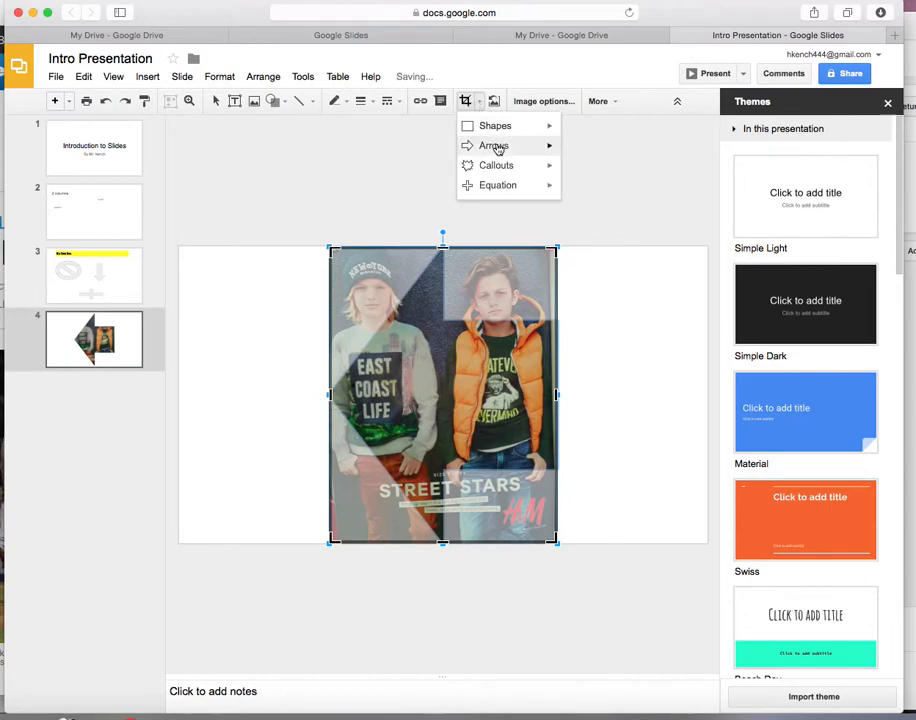
mouse_move(498, 148)
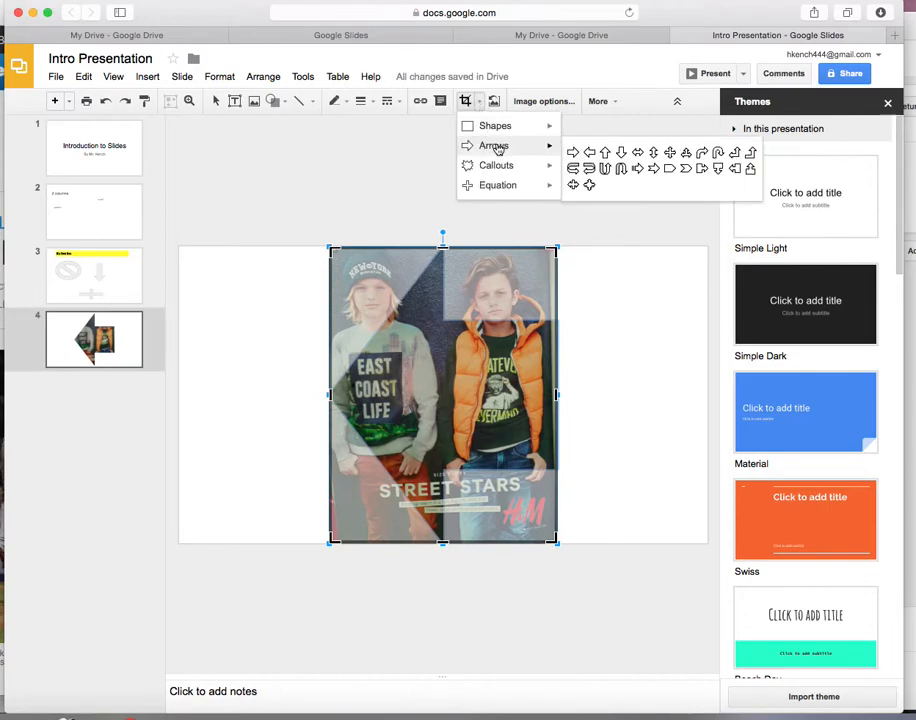
click(670, 170)
click(605, 337)
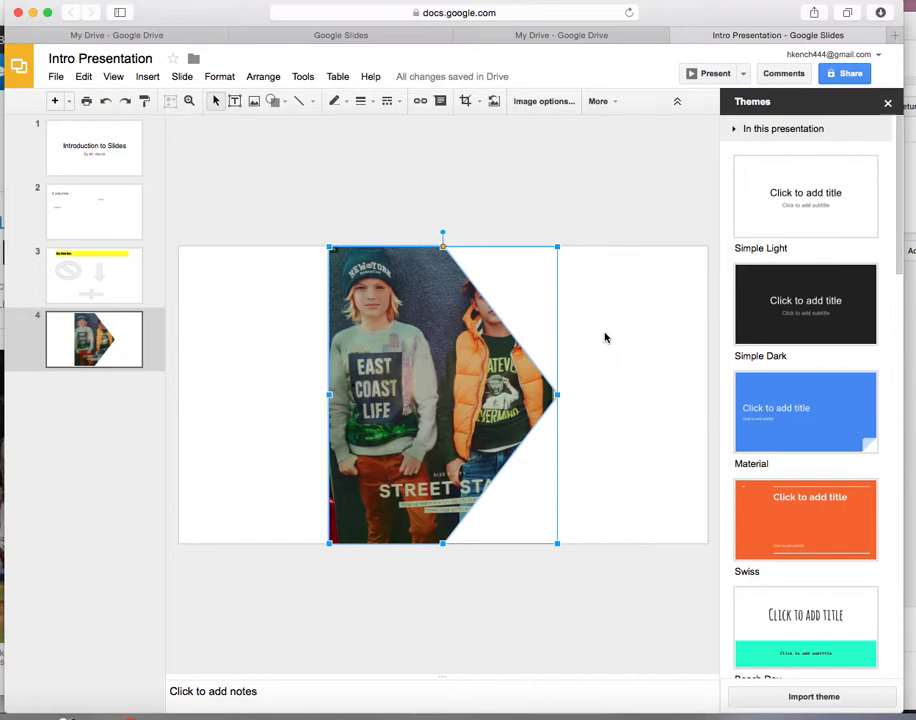
key(super+z)
key(super+z)
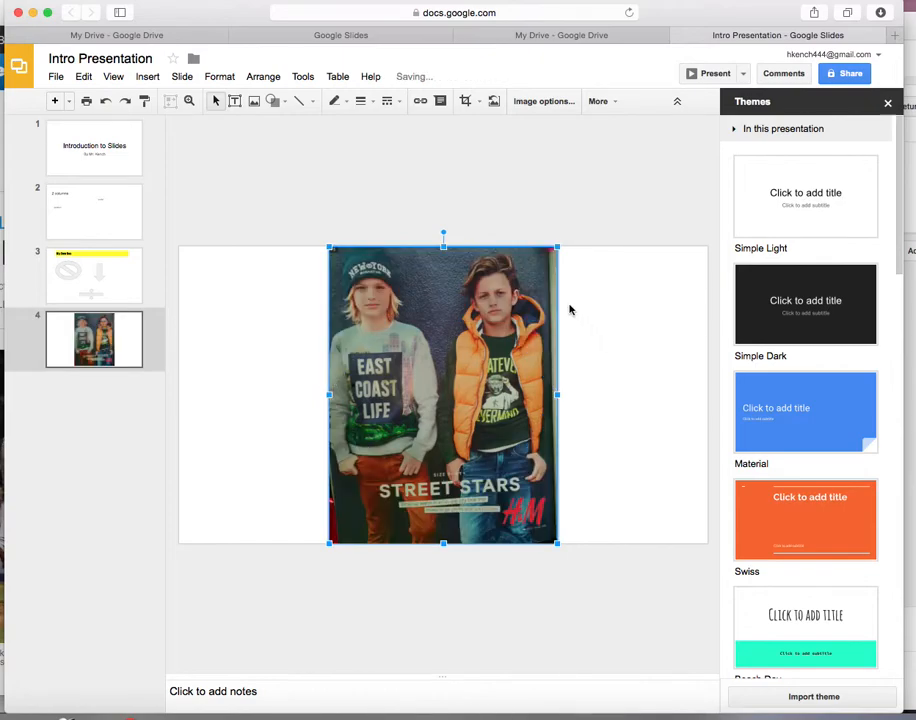
Step: Crop the group picture on slide 4 to its left half, keeping only the child in the East Coast Life sweater
click(465, 101)
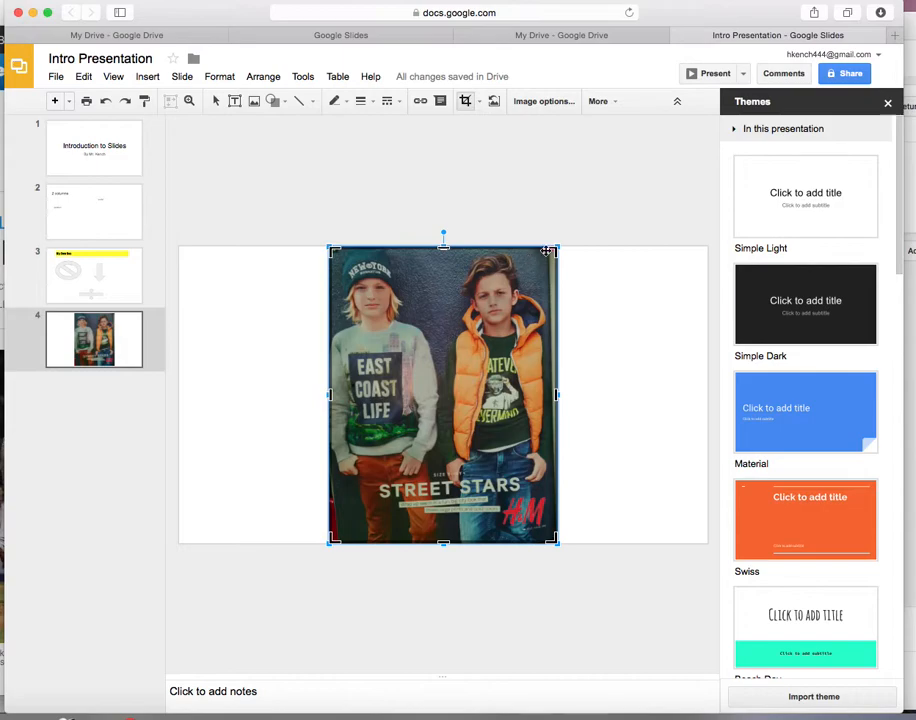
drag(556, 249, 443, 248)
click(247, 307)
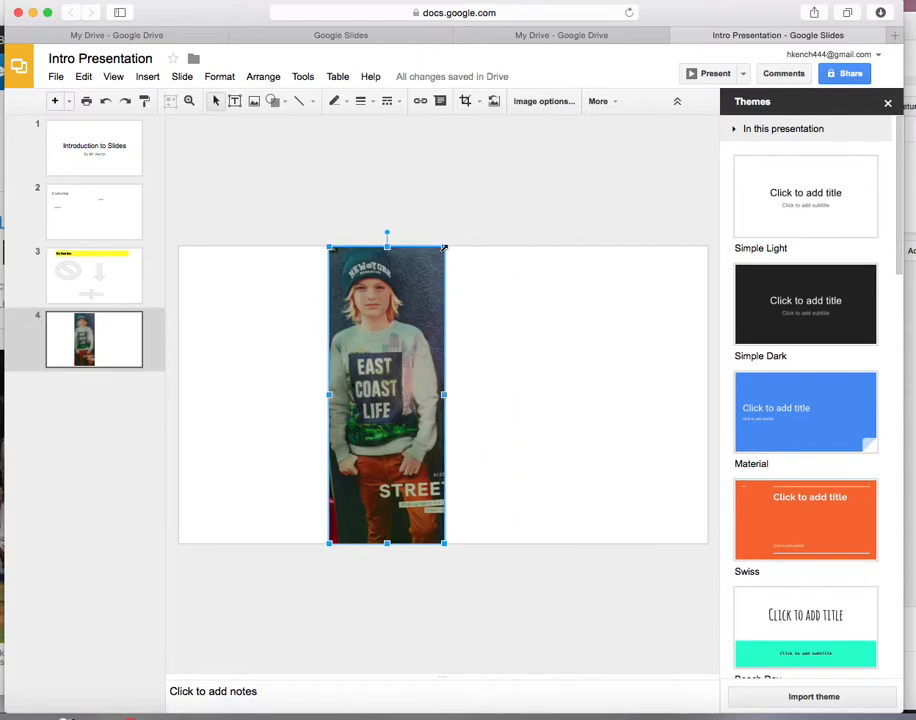
Step: Shrink the cropped picture proportionally and place it in the slide's upper right corner, leaving it deselected
drag(444, 247, 412, 328)
drag(360, 400, 648, 324)
click(565, 352)
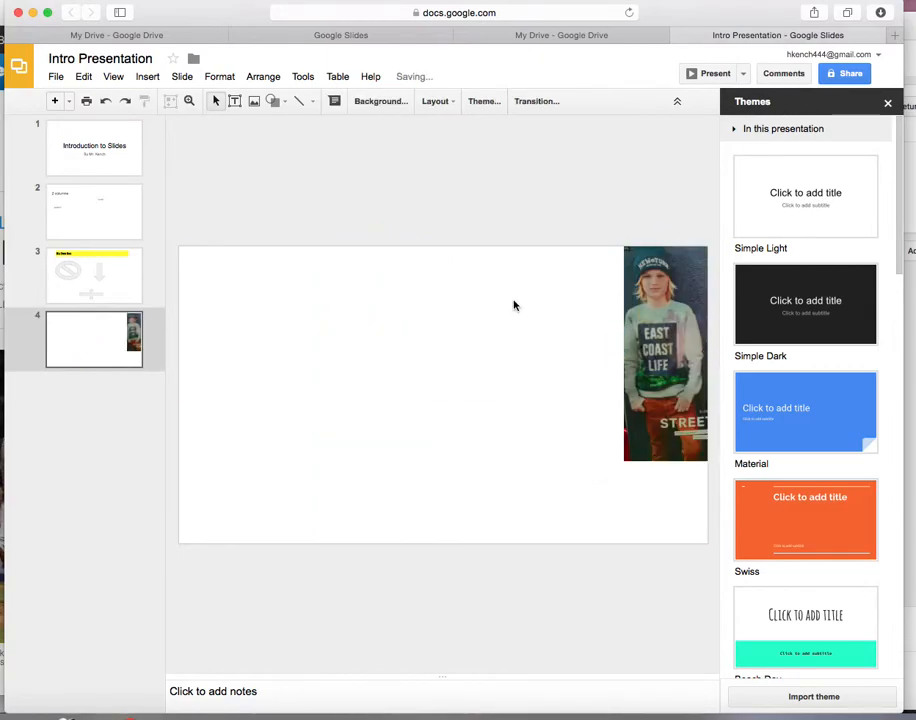
Step: Start inserting an image by webcam snapshot and allow docs.google.com to access the camera and microphone
click(257, 105)
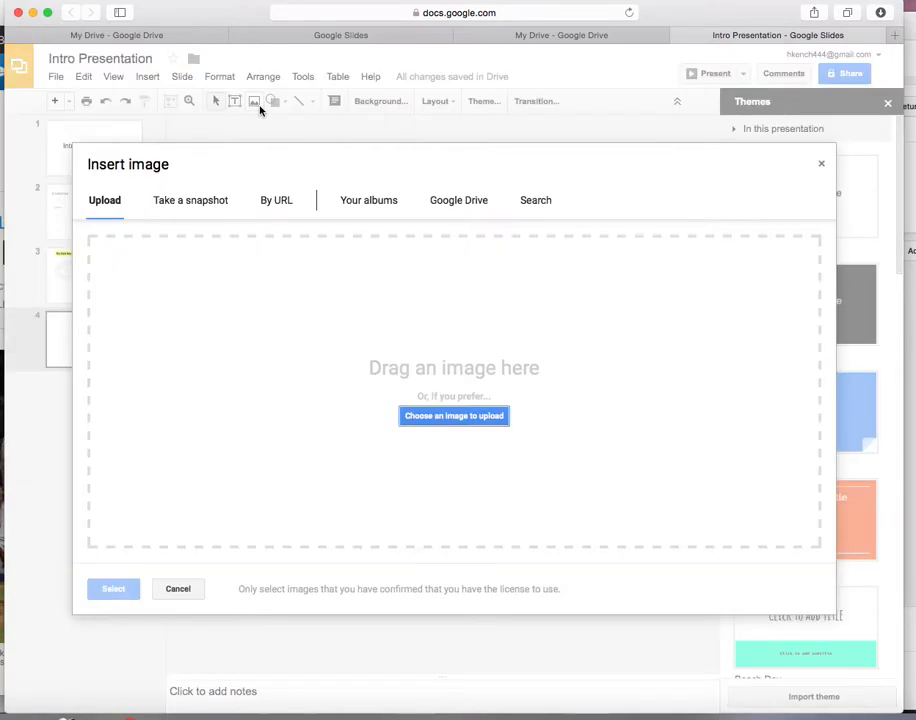
click(186, 202)
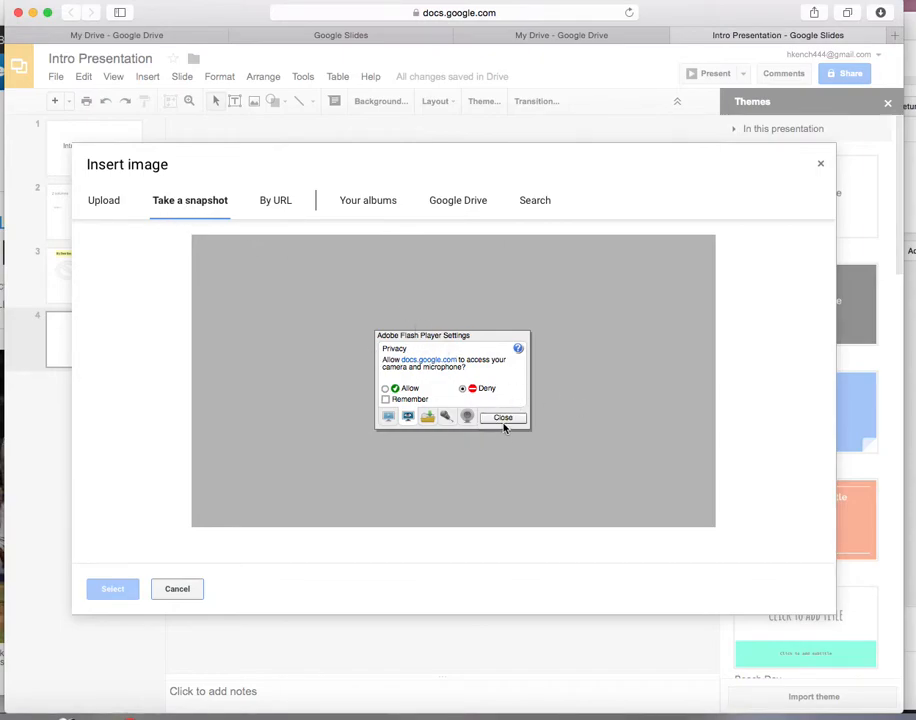
click(404, 389)
click(503, 418)
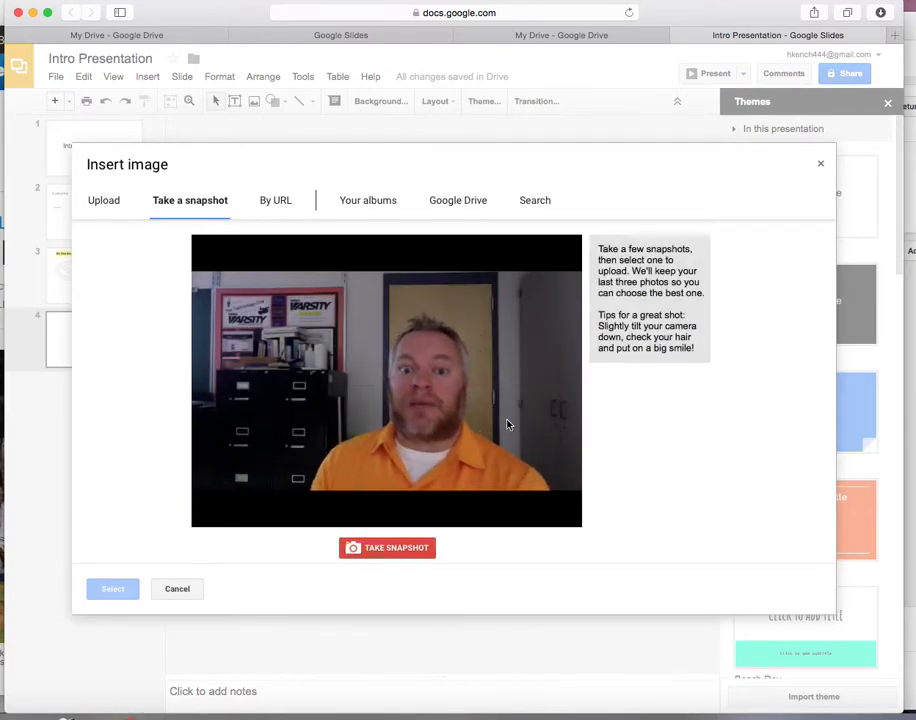
Step: Take two webcam snapshots and insert the second one, with the raised hand, on slide 4
click(403, 550)
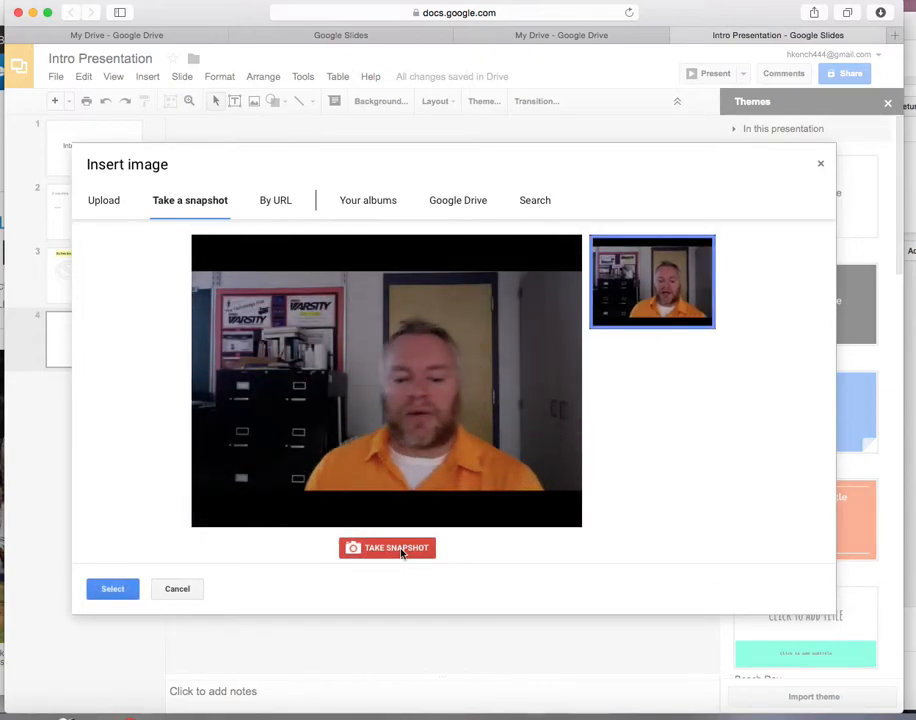
click(403, 552)
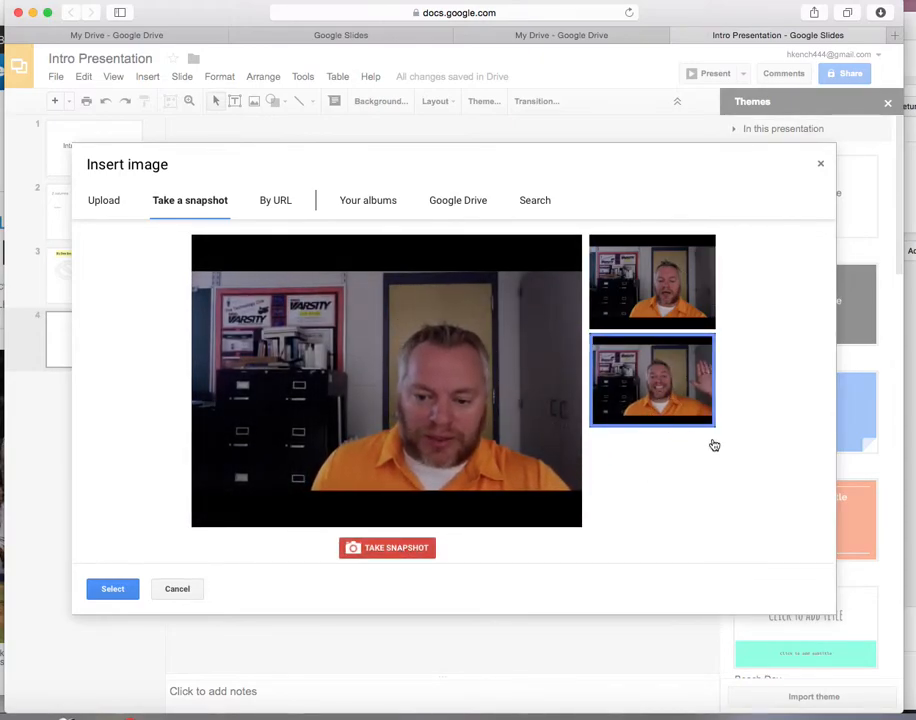
click(665, 291)
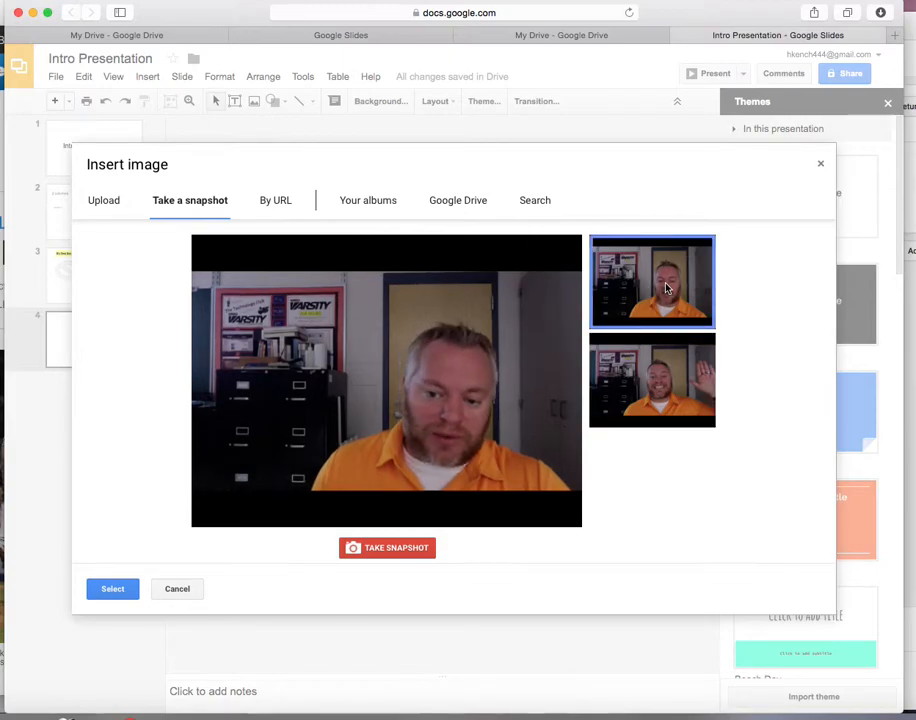
click(659, 386)
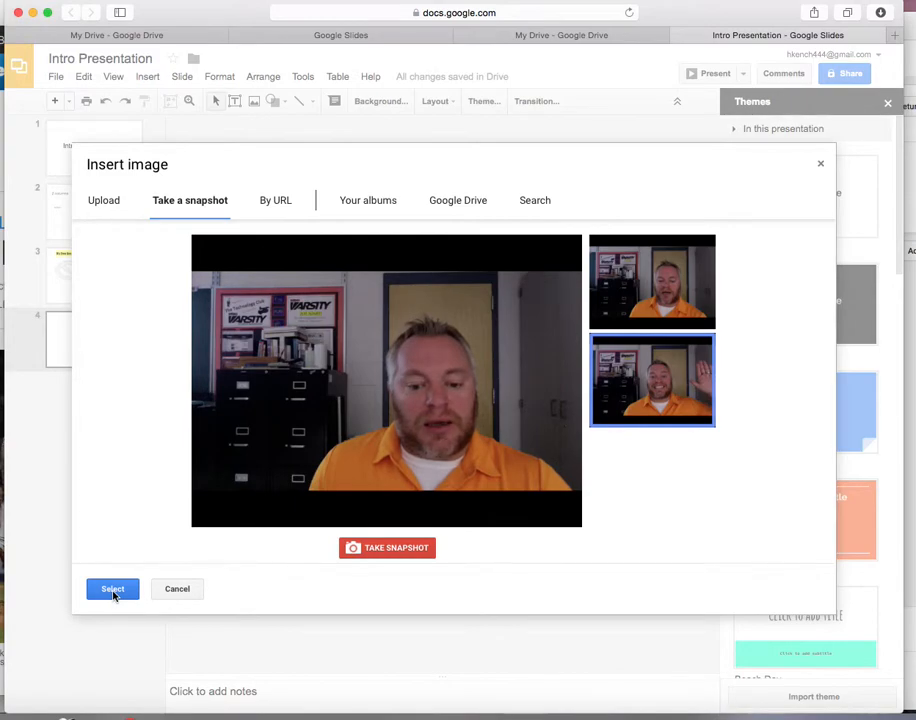
click(113, 592)
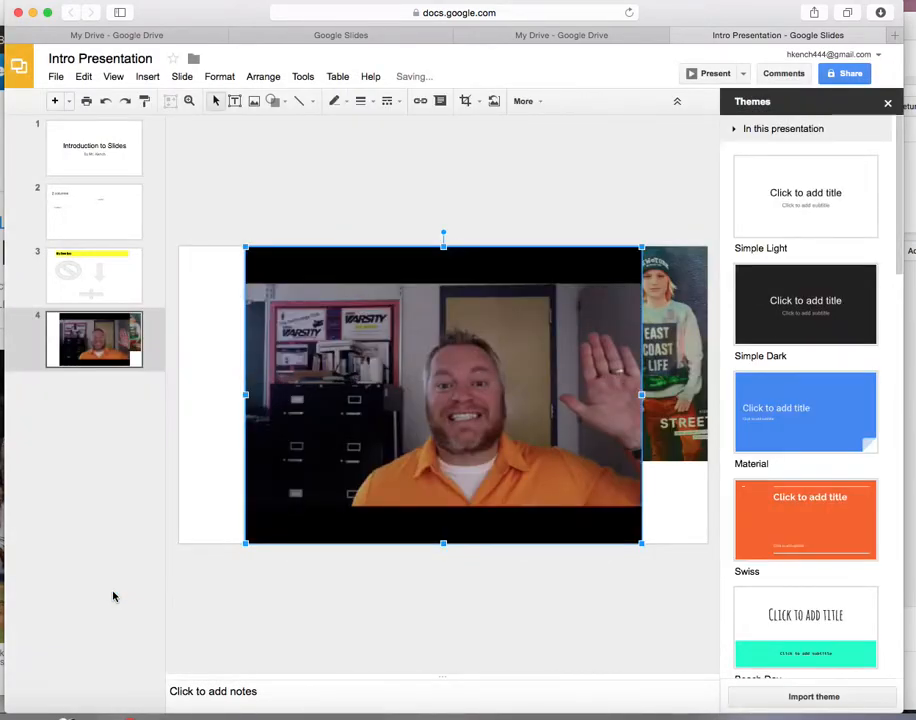
Step: Shift the webcam snapshot slightly up and left, and crop away its black bars and most of the filing cabinet side
drag(446, 454, 417, 437)
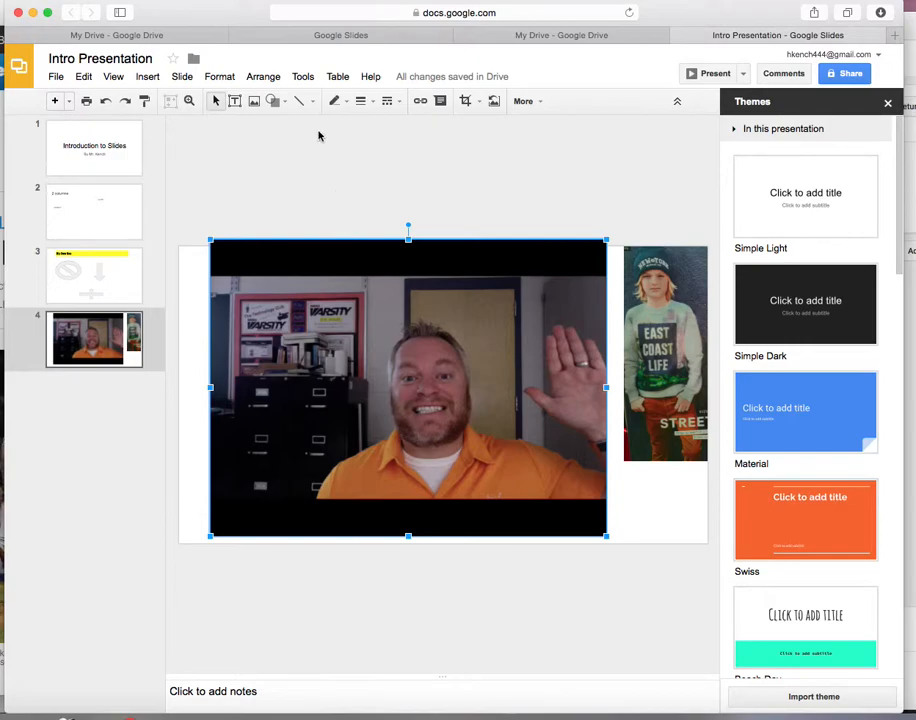
click(466, 102)
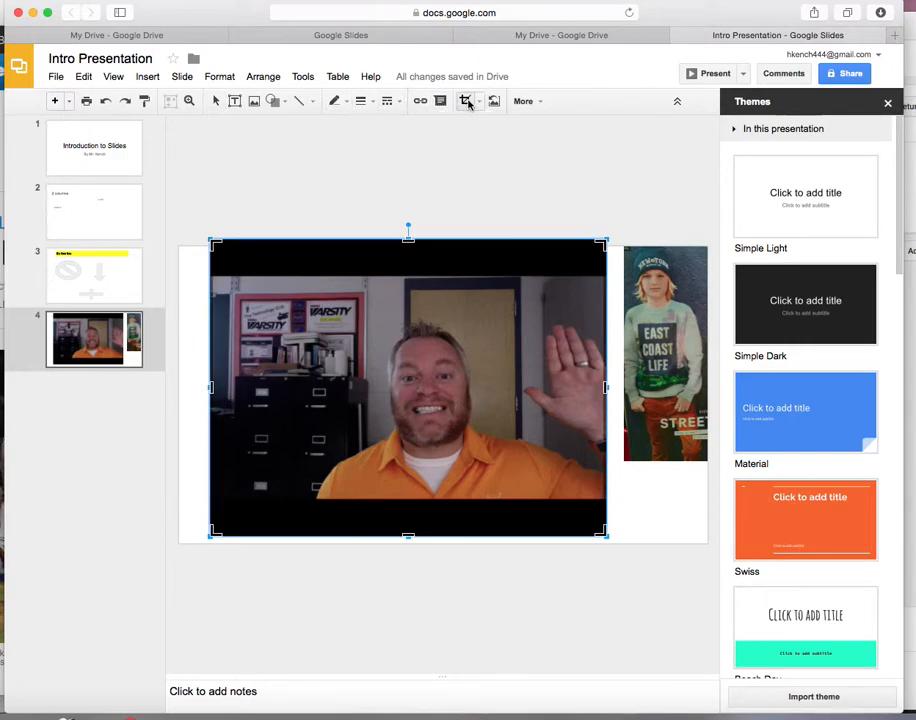
drag(212, 243, 319, 309)
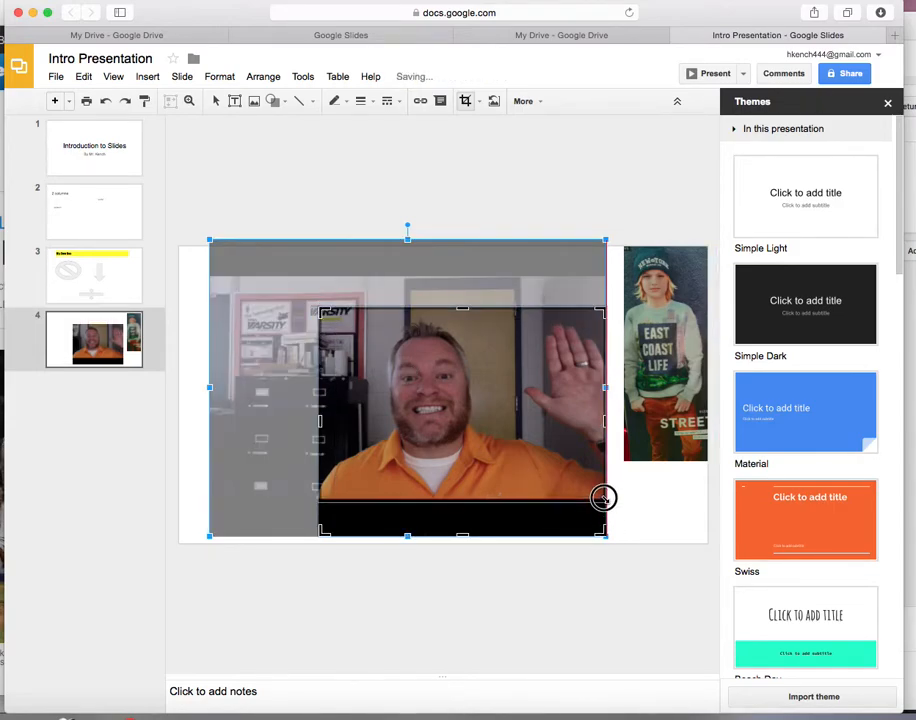
drag(601, 533, 596, 490)
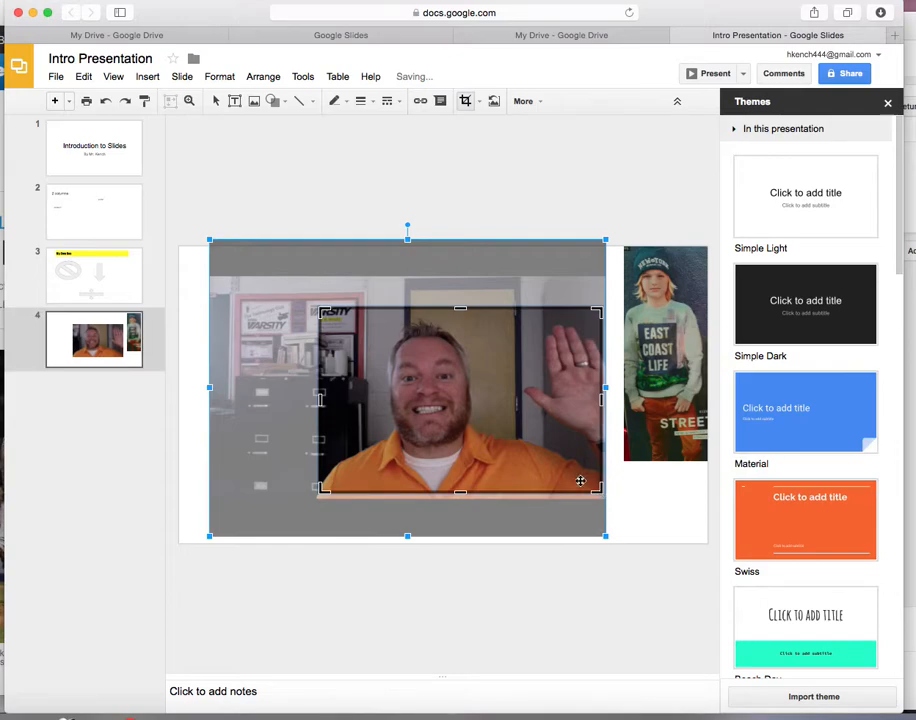
key(Return)
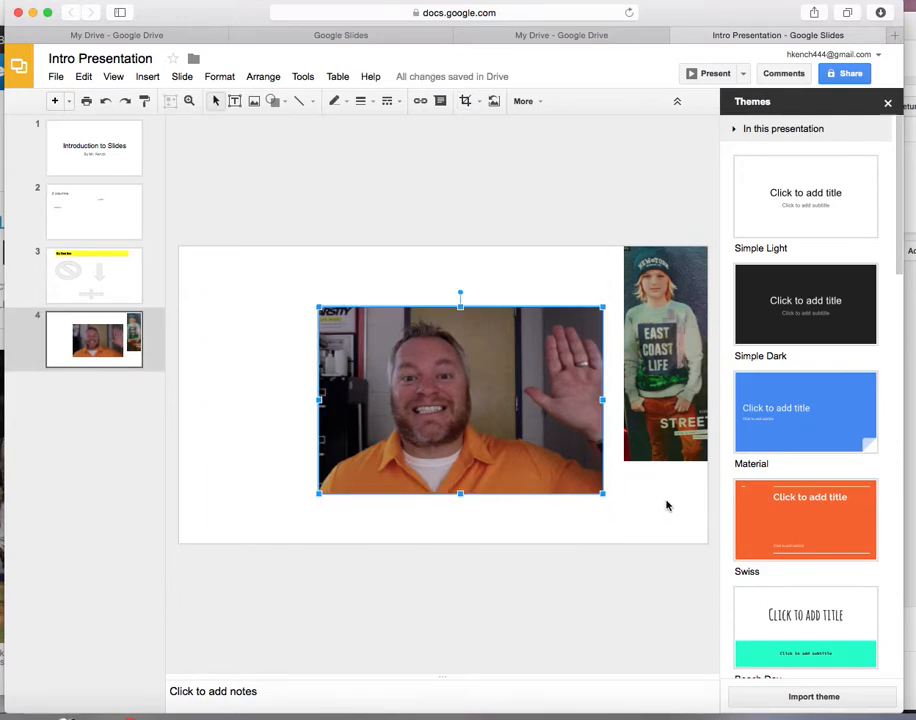
Step: Shrink the webcam picture proportionally and place it in the slide's upper left corner, leaving it deselected
drag(520, 426, 350, 358)
click(554, 445)
click(417, 366)
click(446, 349)
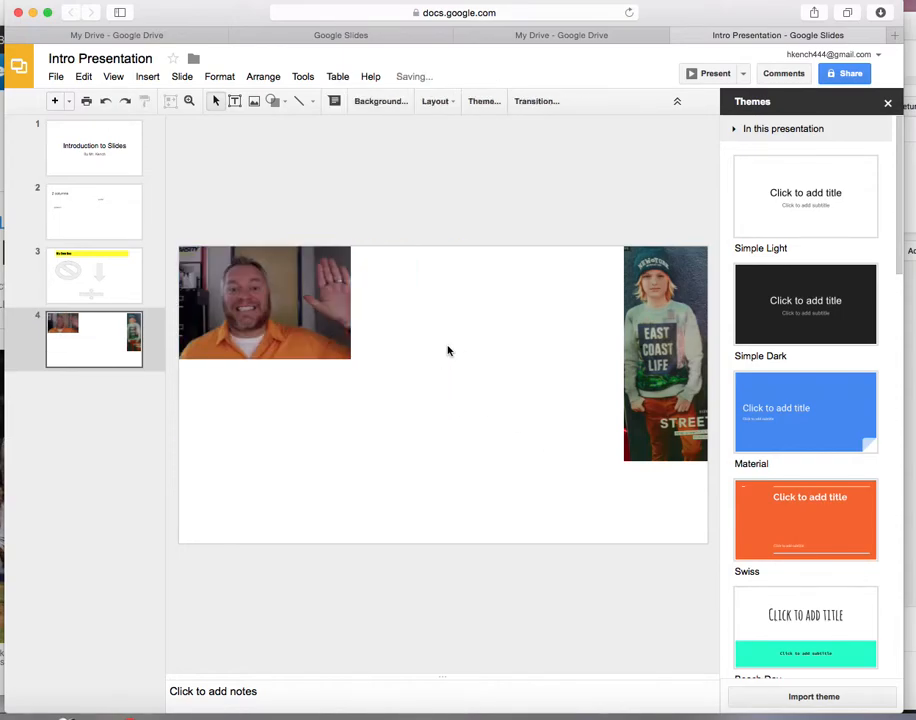
Step: Prepare to insert an image by URL, and copy the image address of the Mets celebration photo from the Newsday article
click(252, 101)
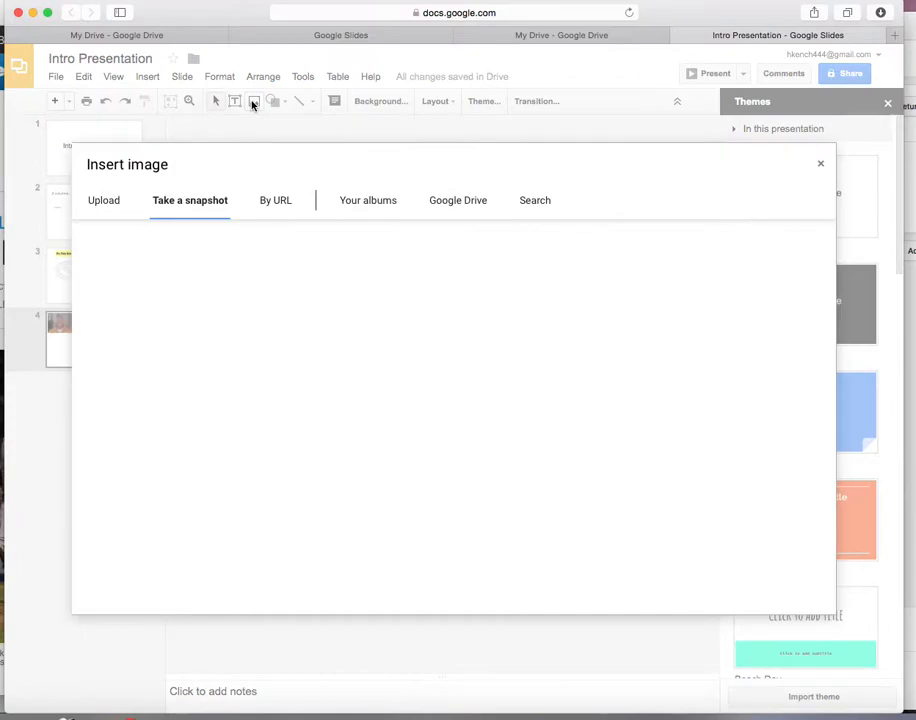
click(277, 201)
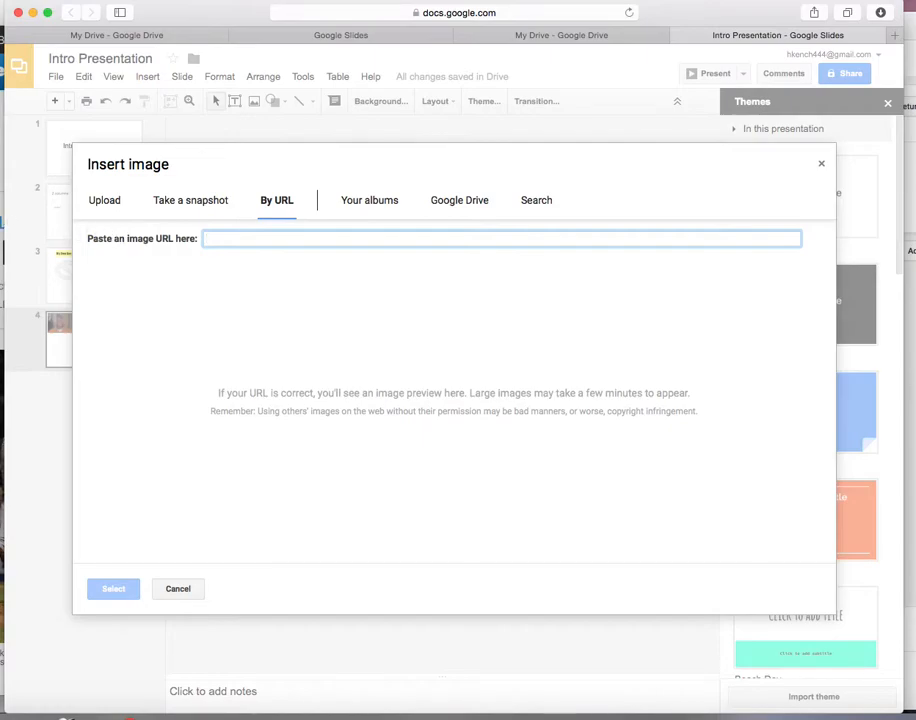
click(2, 450)
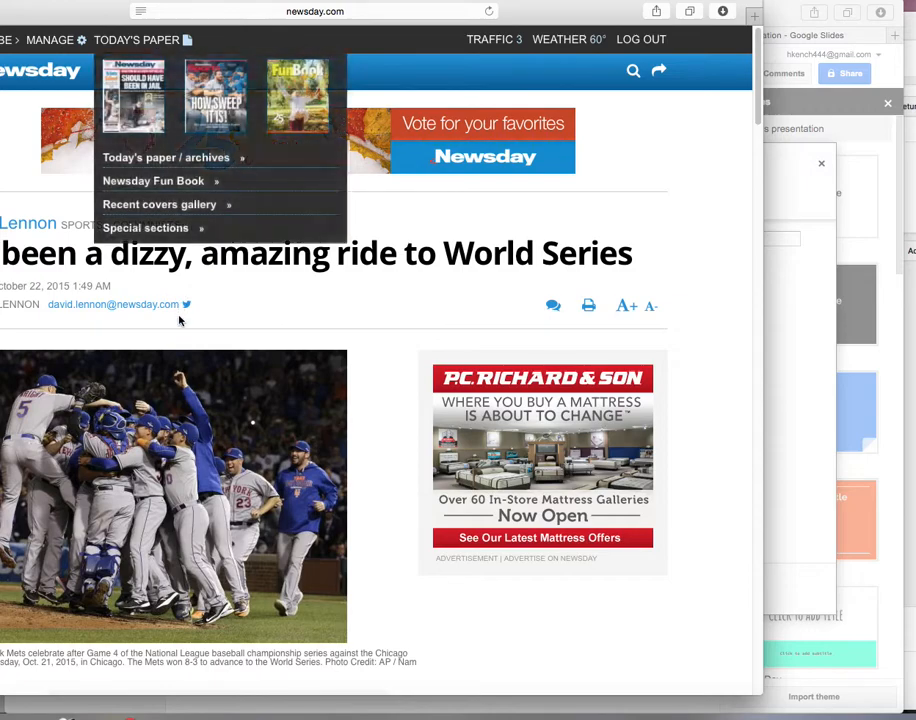
drag(31, 12, 130, 12)
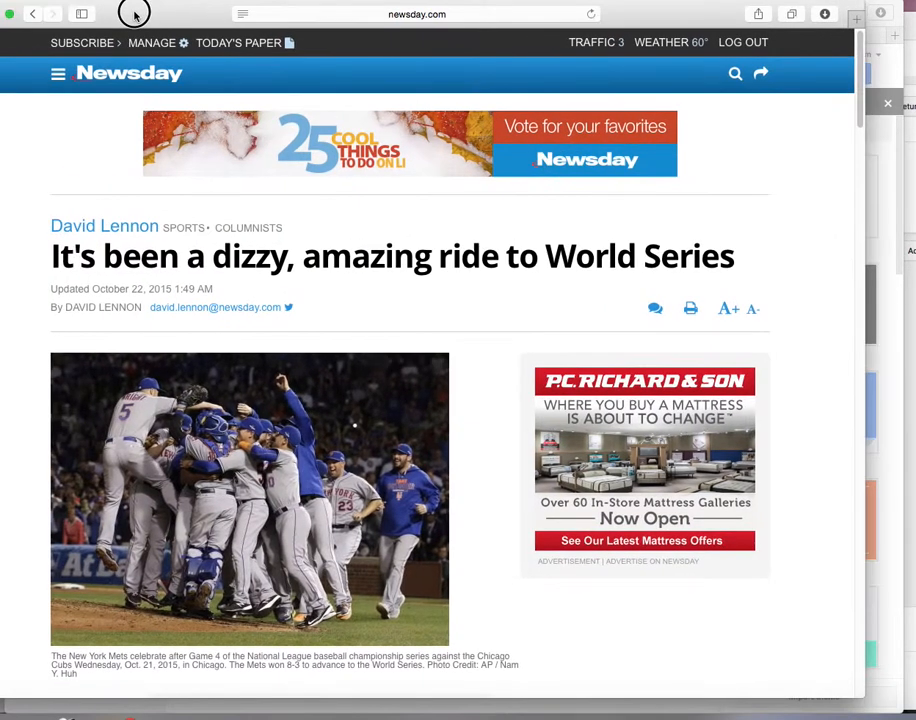
right_click(234, 429)
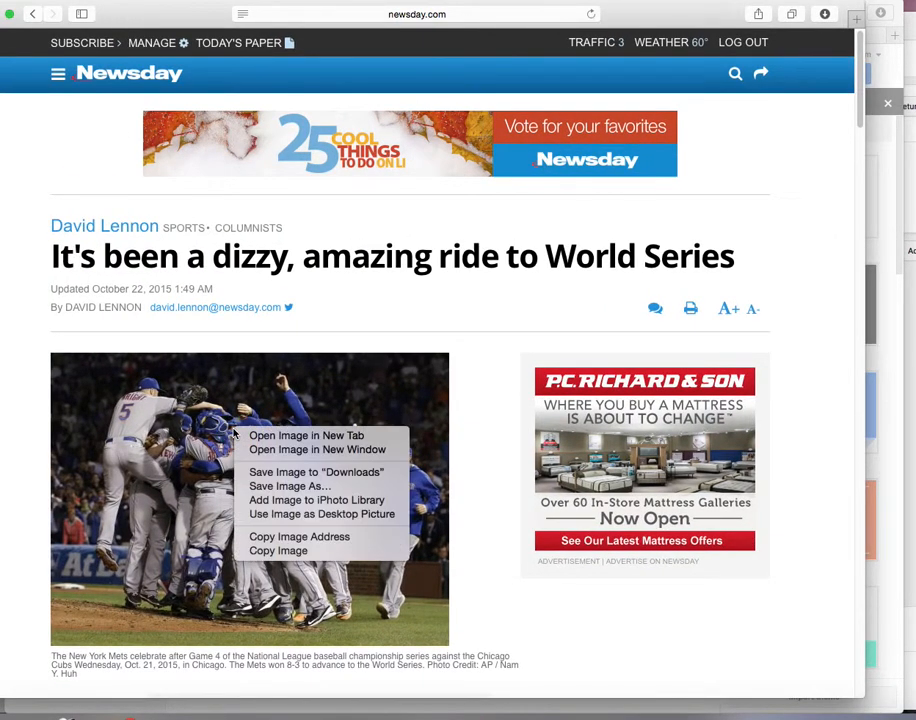
click(337, 538)
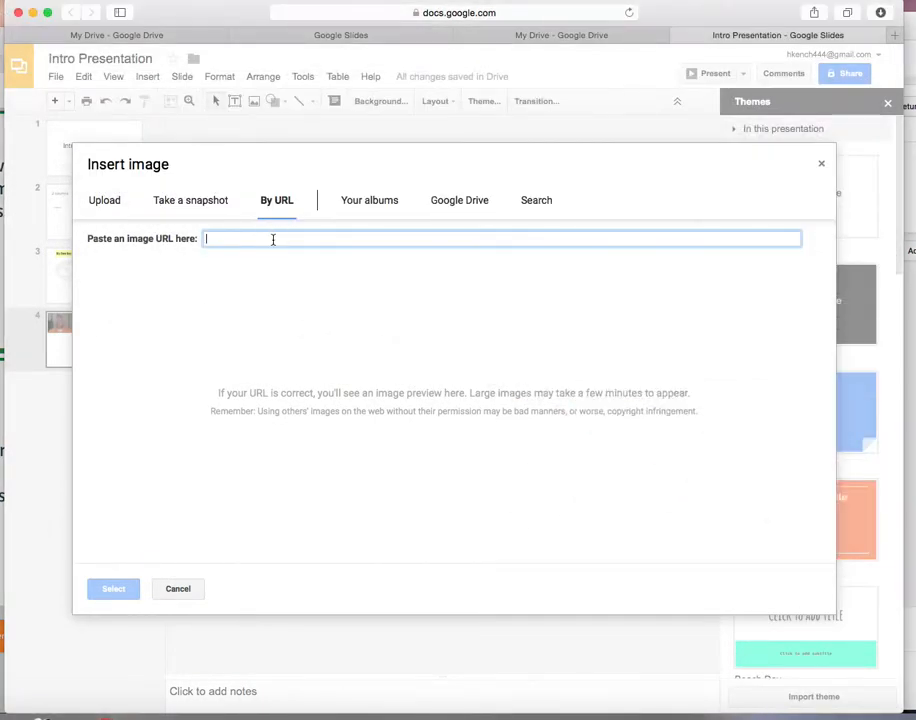
Step: Insert the Newsday photo from the copied image URL, shrink it proportionally and place it in the slide's lower left corner
text(http://cdn.newsday.com/polopoly_fs/1.10995433.1445486472!/httpImage/image.JPG_gen/derivatives/display_600/image.JPG)
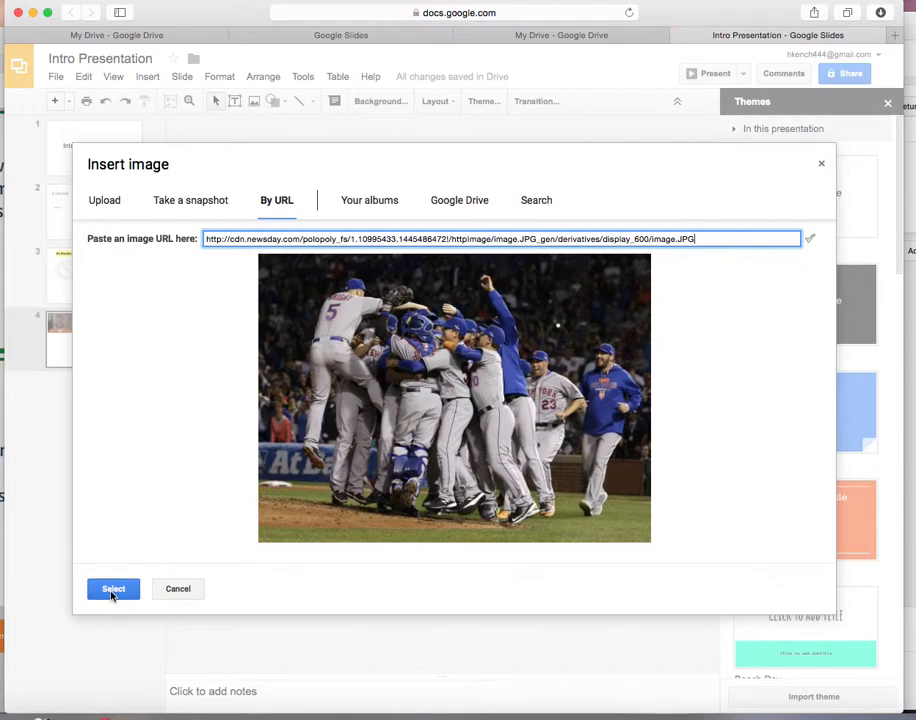
click(113, 591)
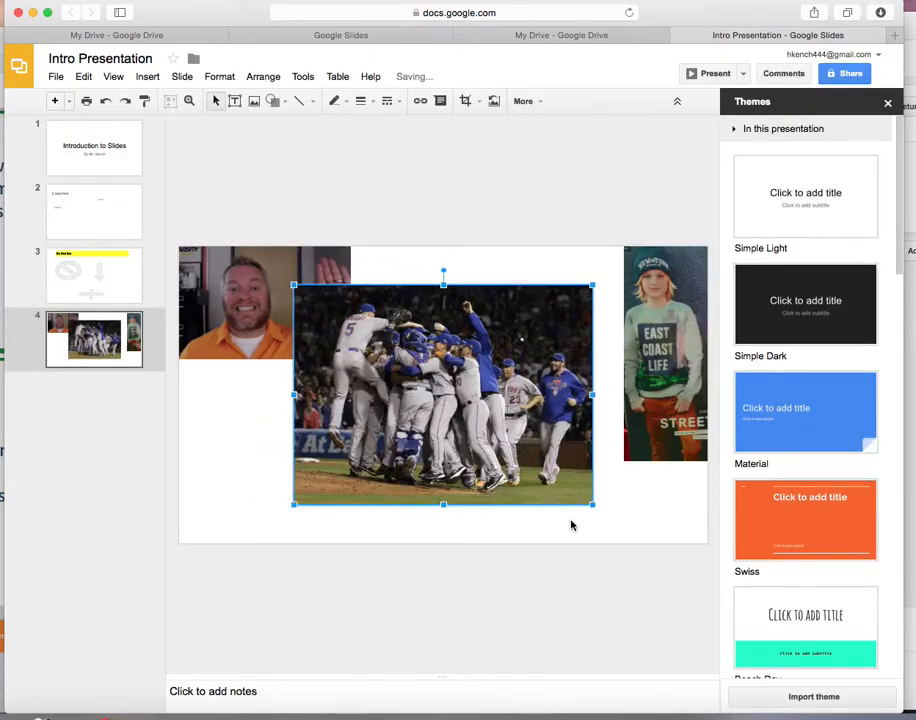
drag(593, 504, 504, 439)
drag(407, 402, 295, 505)
click(410, 506)
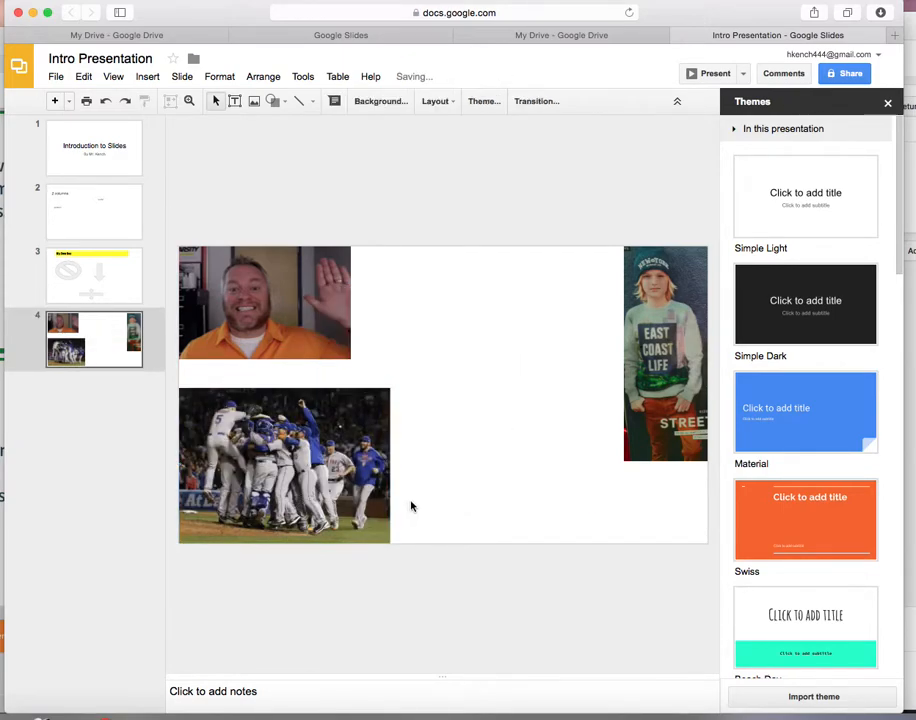
Step: Insert 5x7b.JPG on slide 4 from the Paris folder inside Pics from laptop in Google Drive
click(254, 103)
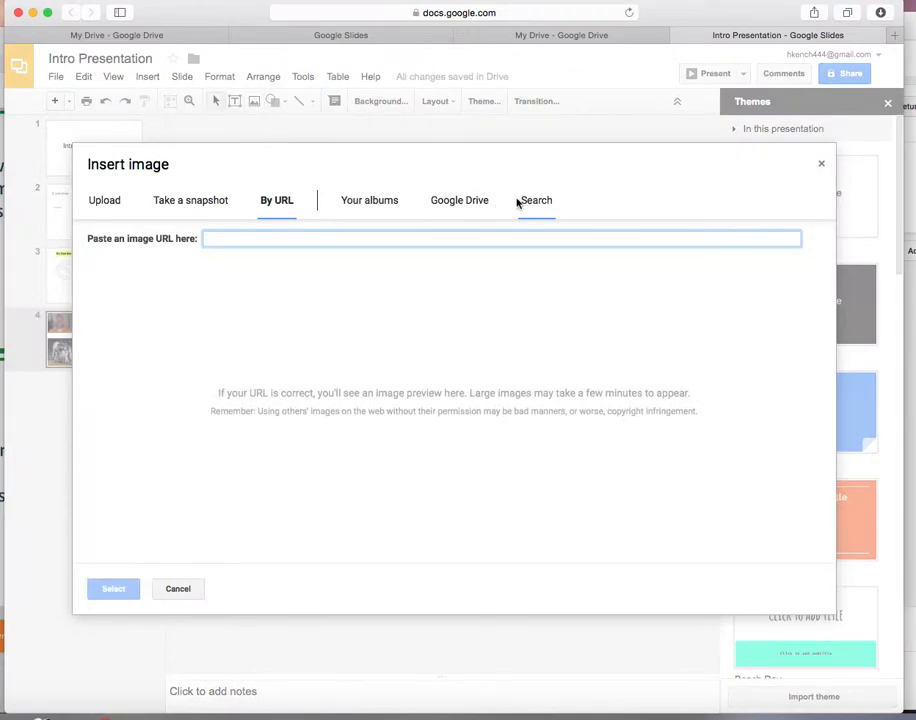
click(459, 203)
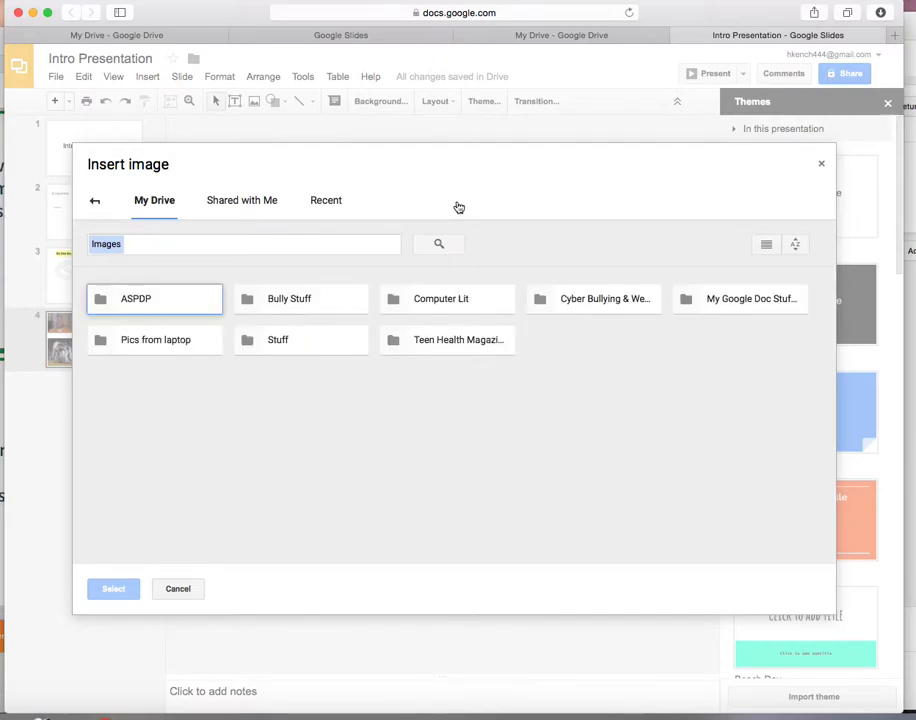
click(160, 342)
double_click(163, 342)
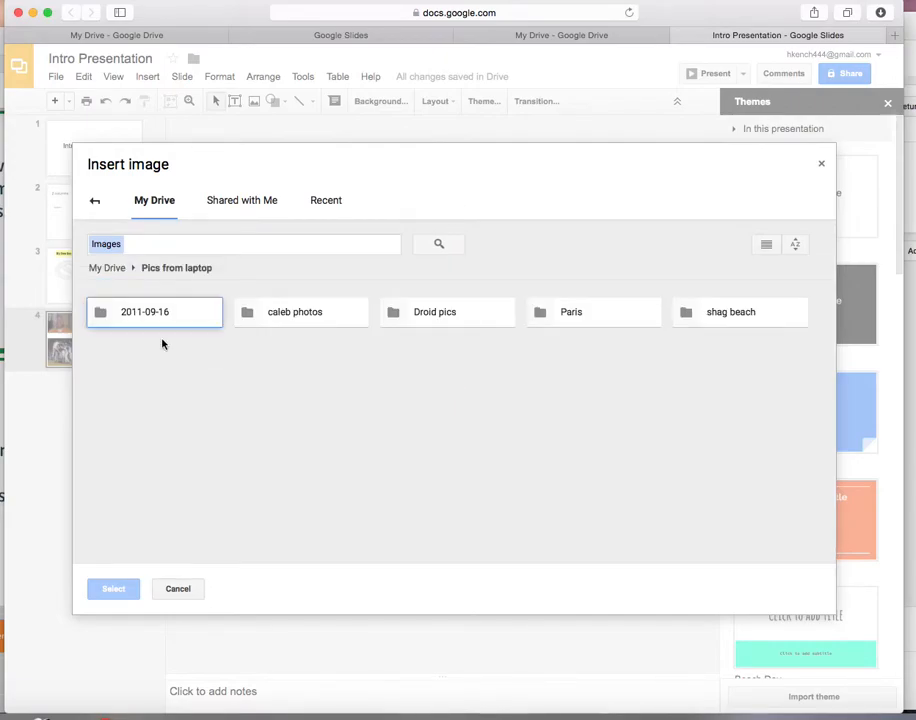
click(582, 316)
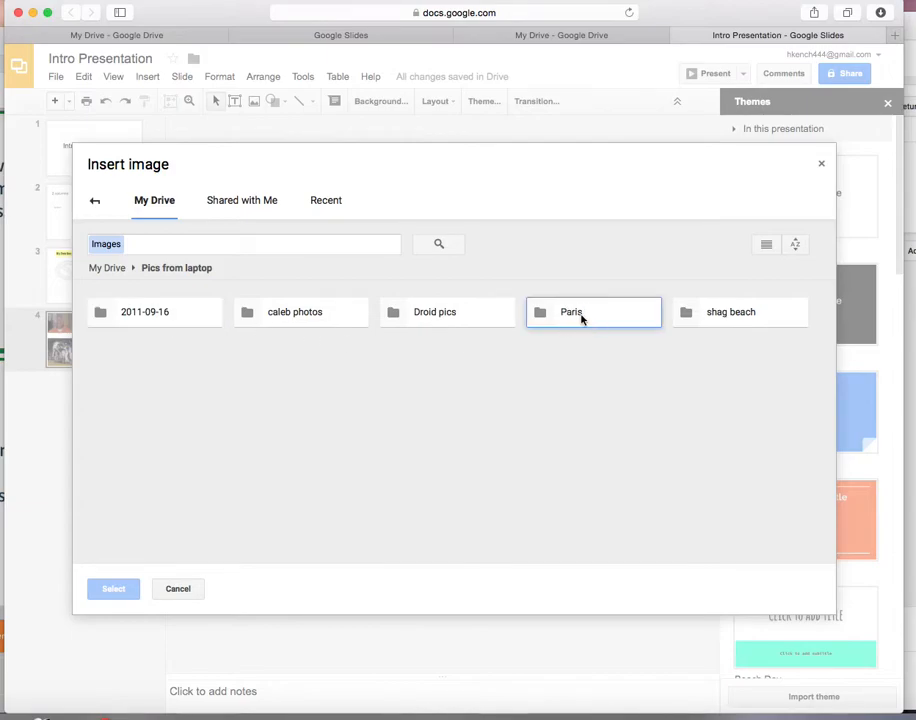
double_click(582, 316)
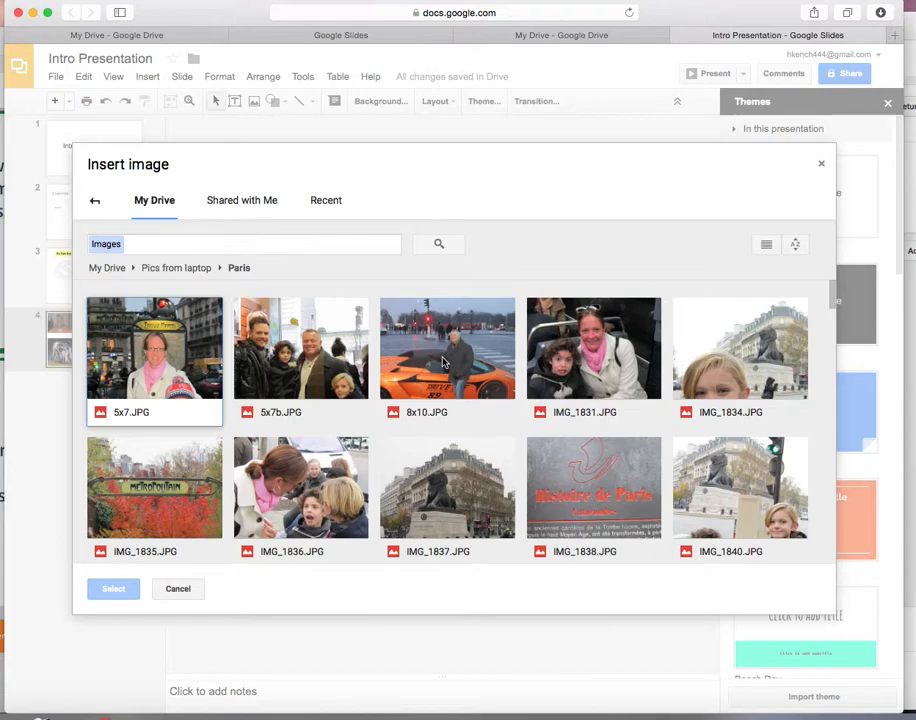
click(328, 371)
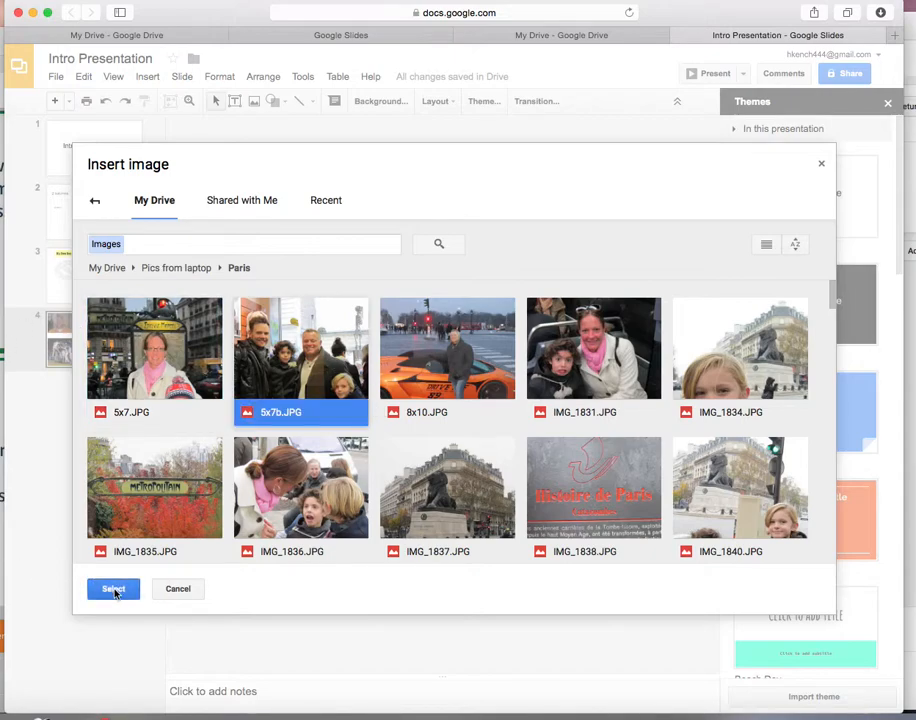
click(114, 591)
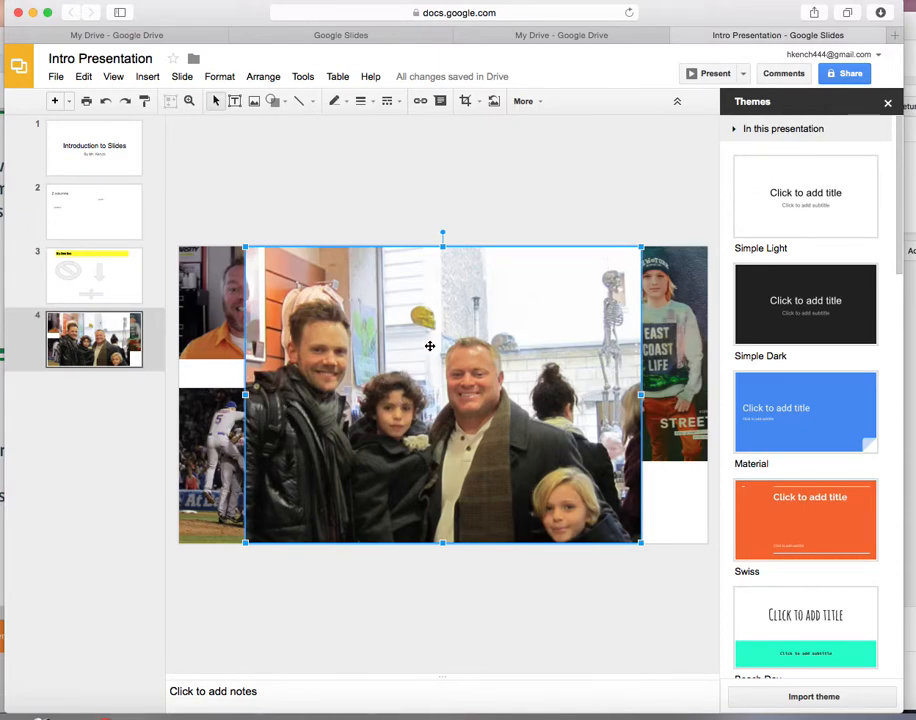
Step: Reposition the Paris picture so it sits left of the child's picture without covering it, and deselect it
drag(464, 354, 419, 354)
click(650, 493)
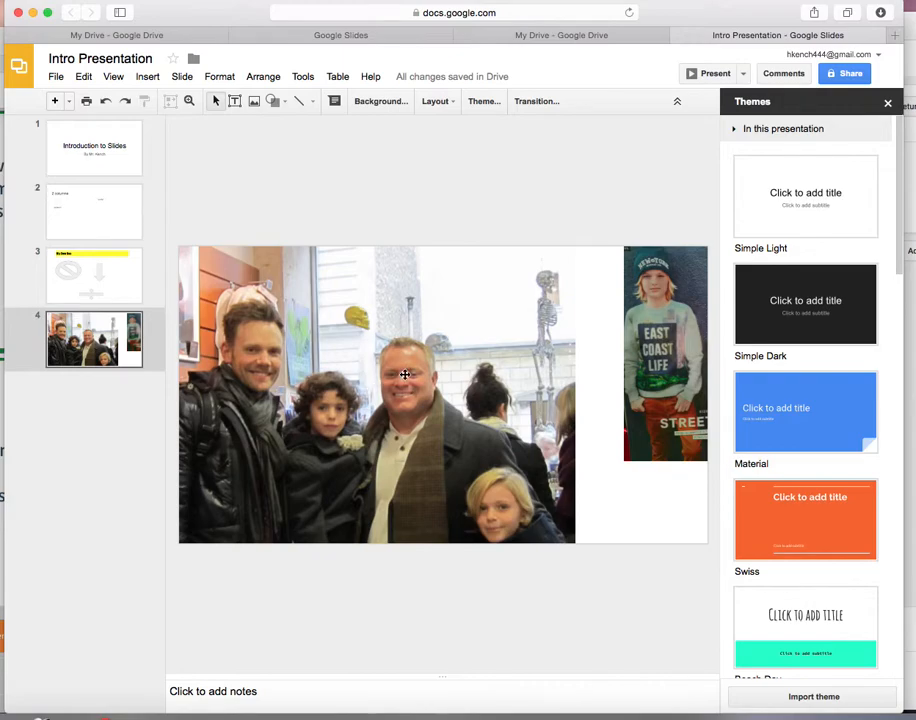
drag(328, 329, 367, 374)
click(634, 503)
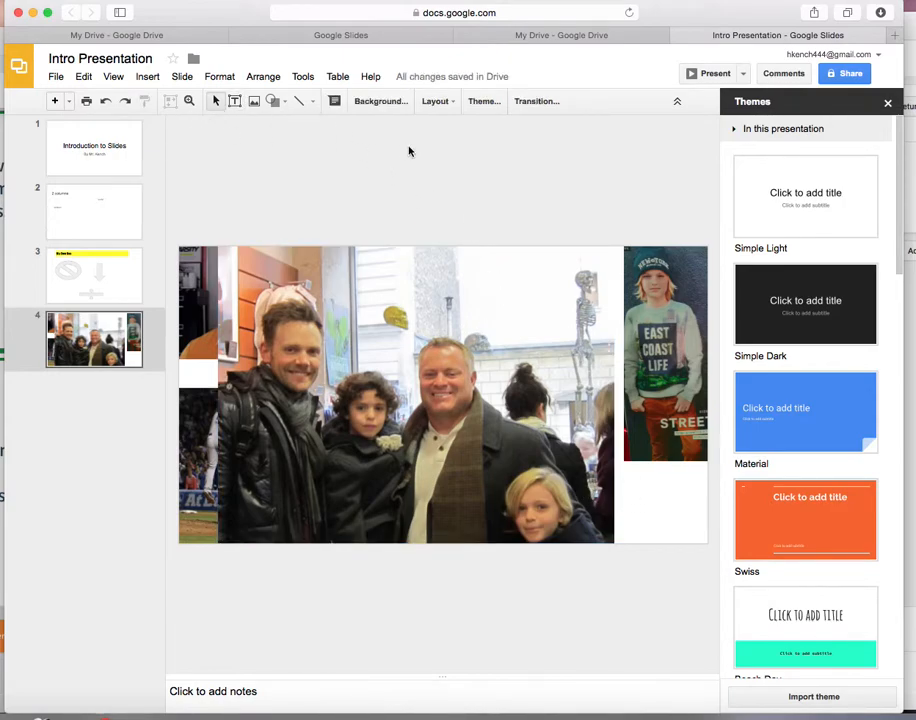
Step: Add a blank fifth slide and apply the Swiss theme to the presentation
click(56, 101)
click(401, 355)
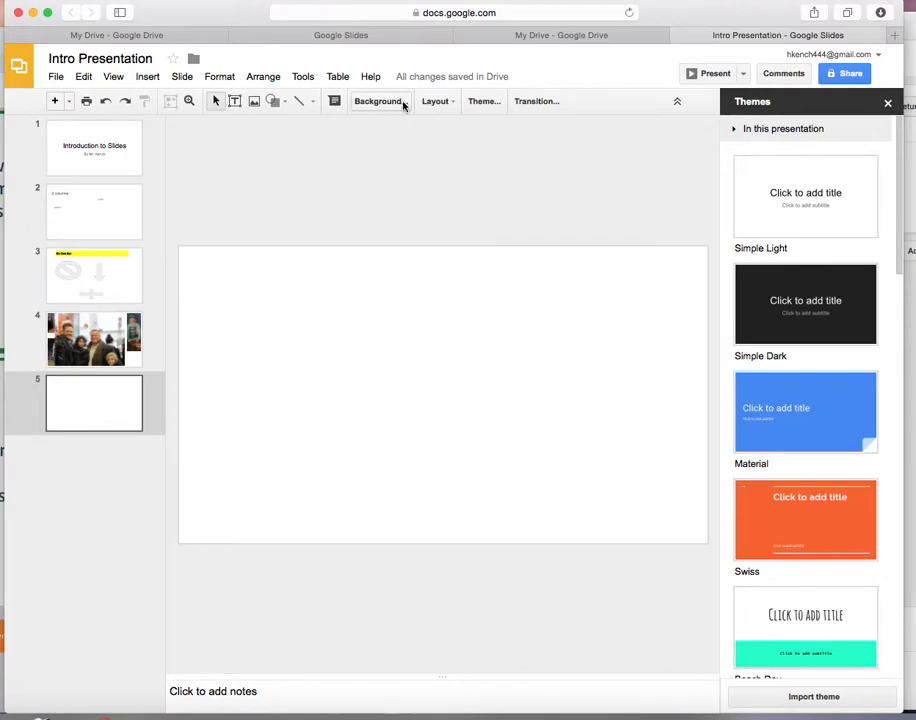
click(814, 415)
click(807, 525)
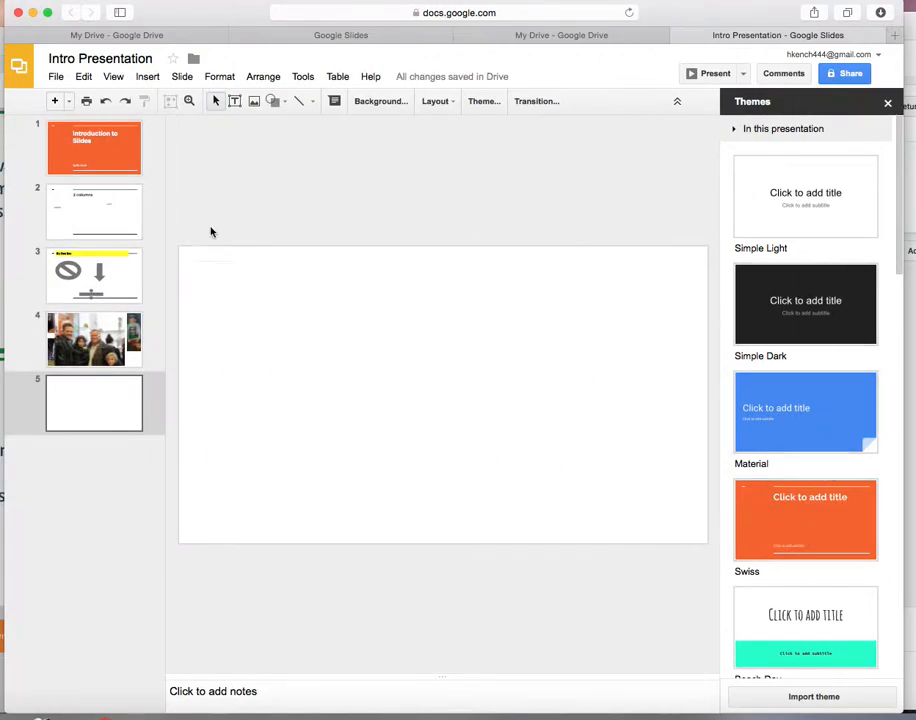
Step: Open the fill color choices for the yellow "My Own Box" text box on slide 3
click(95, 270)
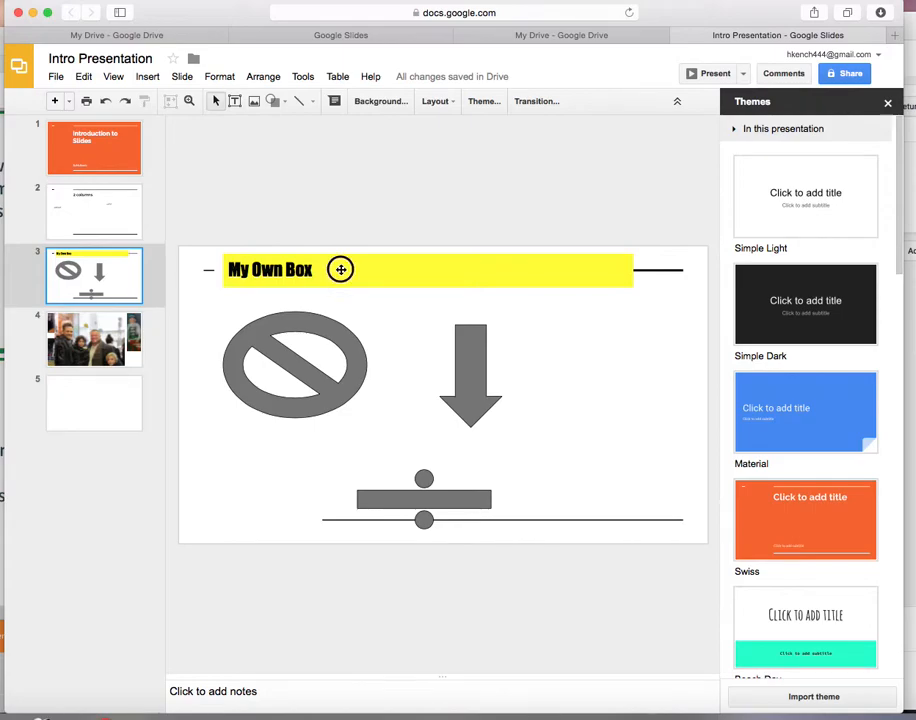
click(340, 270)
click(349, 102)
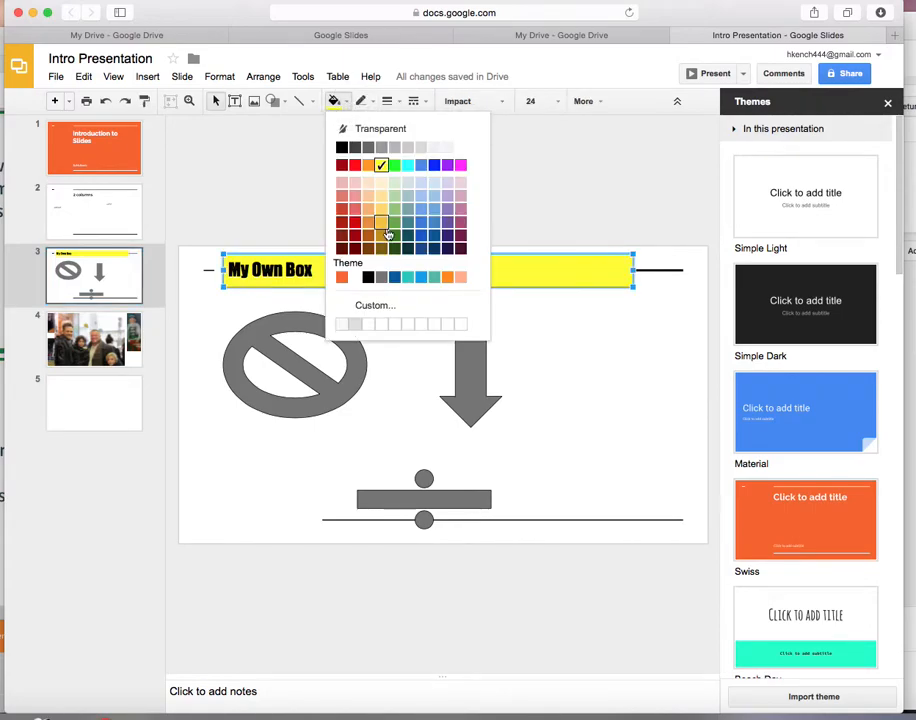